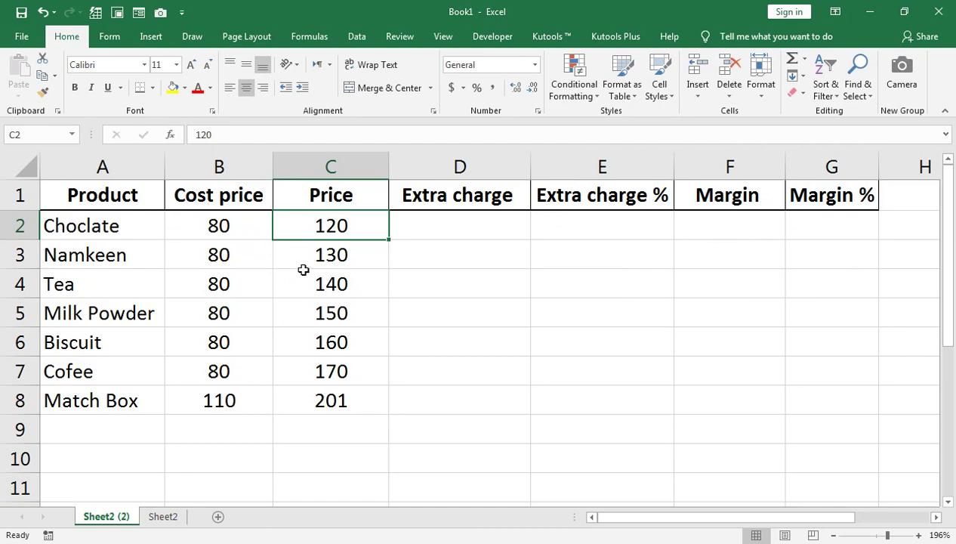
Enter =(C2-B2)/B2 in D2 so Choclate's extra charge reads 0.5.
left_click(431, 231)
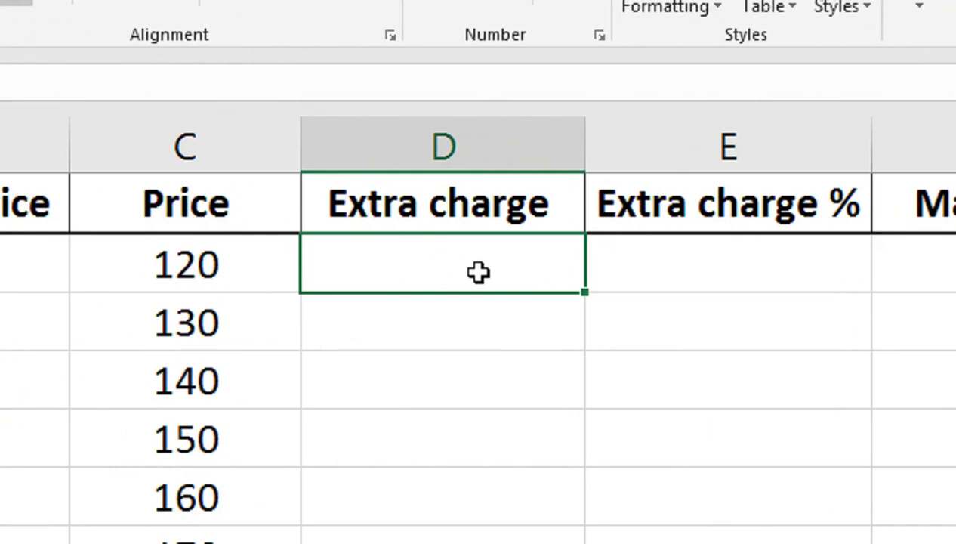
type("=(")
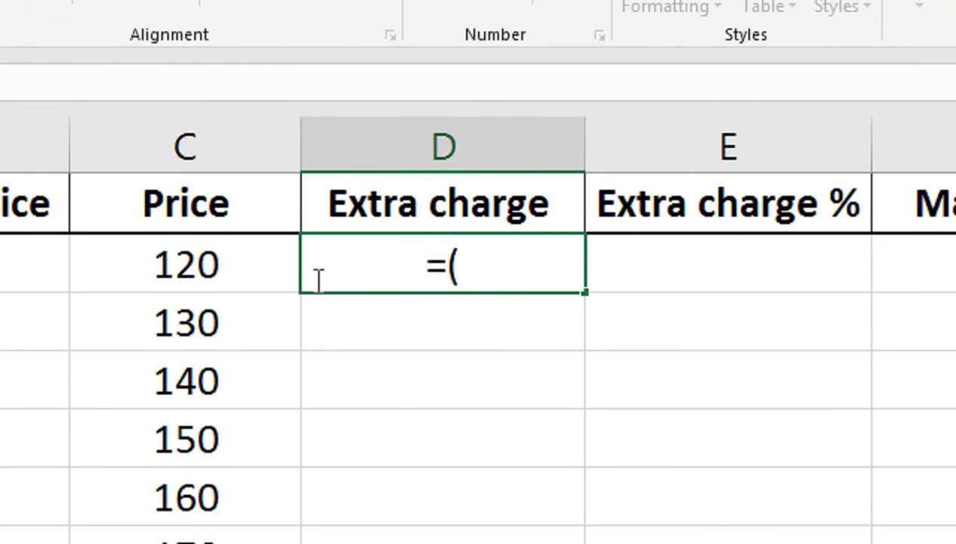
left_click(239, 278)
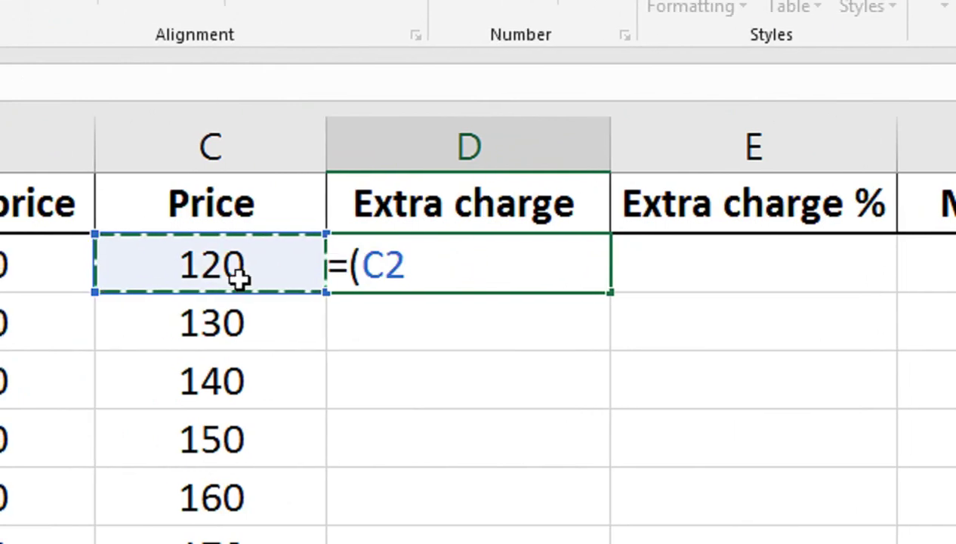
type("-")
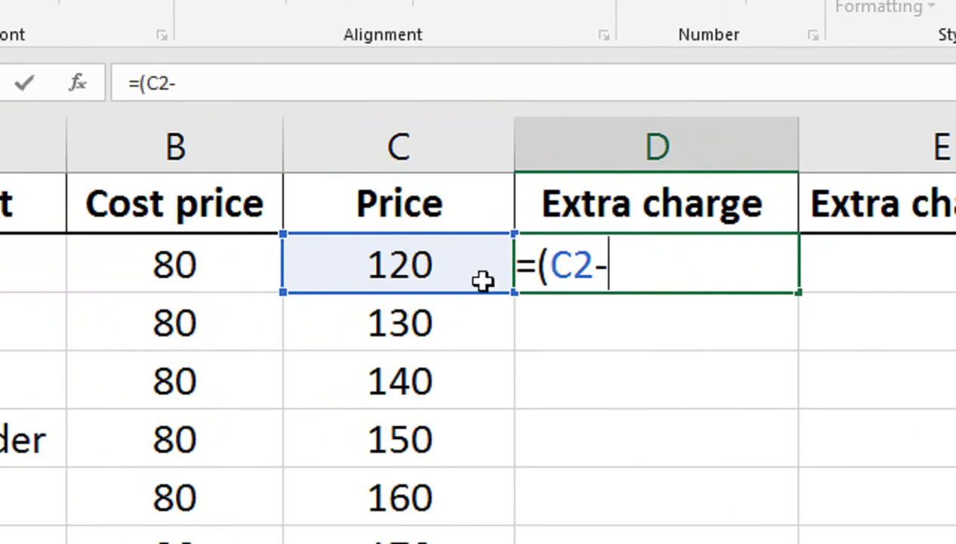
left_click(251, 283)
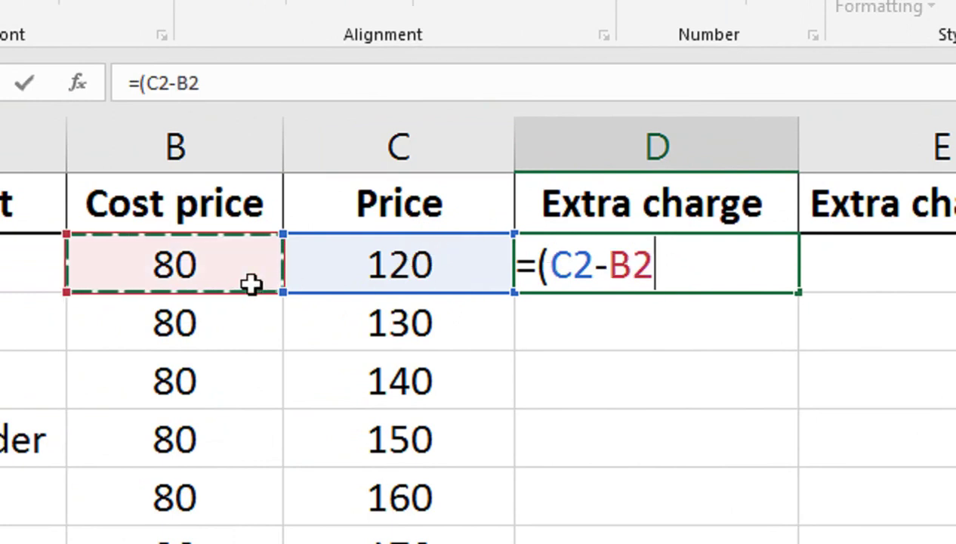
type(")")
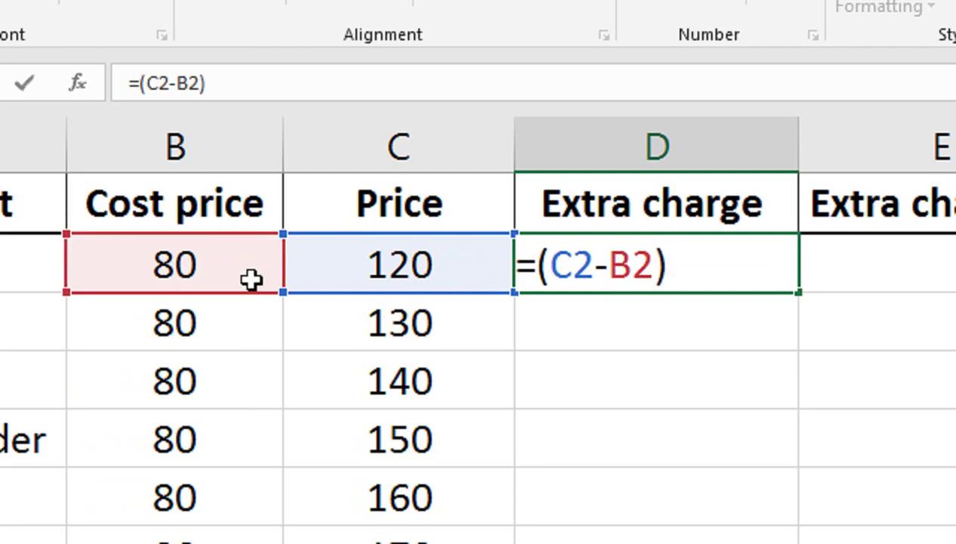
type("/")
left_click(228, 268)
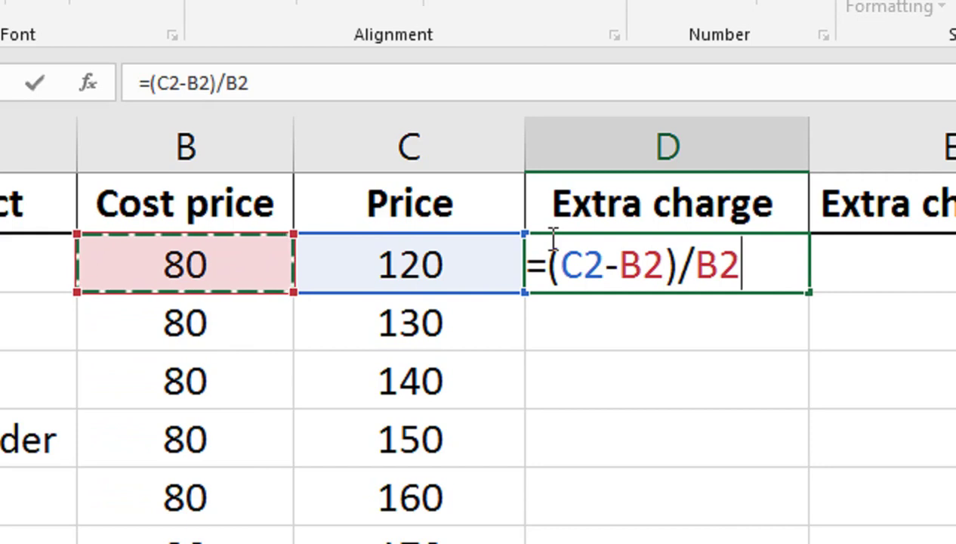
key("Return")
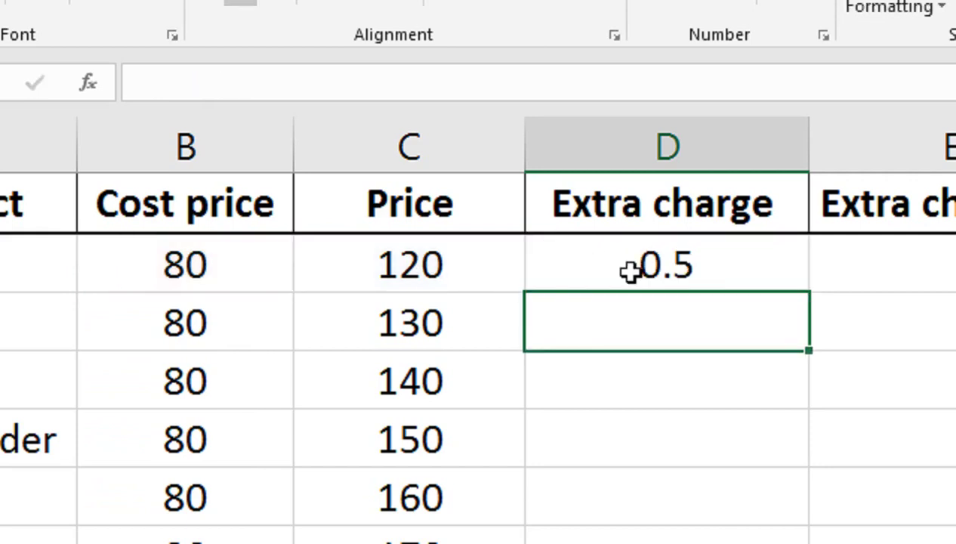
Fill D2's extra-charge formula down to D8 and select the D2:D8 results.
left_click(570, 257)
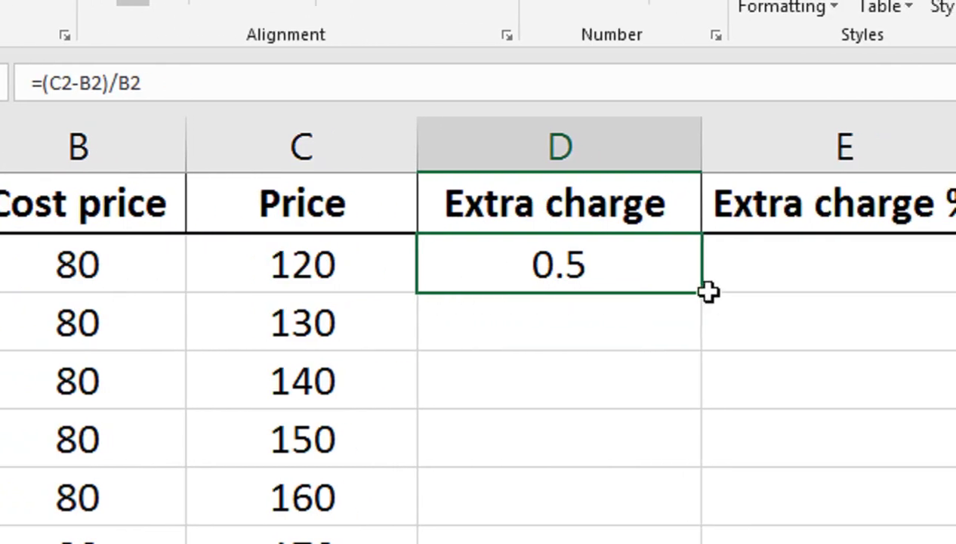
mouse_move(702, 291)
left_mouse_down()
mouse_move(493, 403)
mouse_move(408, 400)
left_mouse_up()
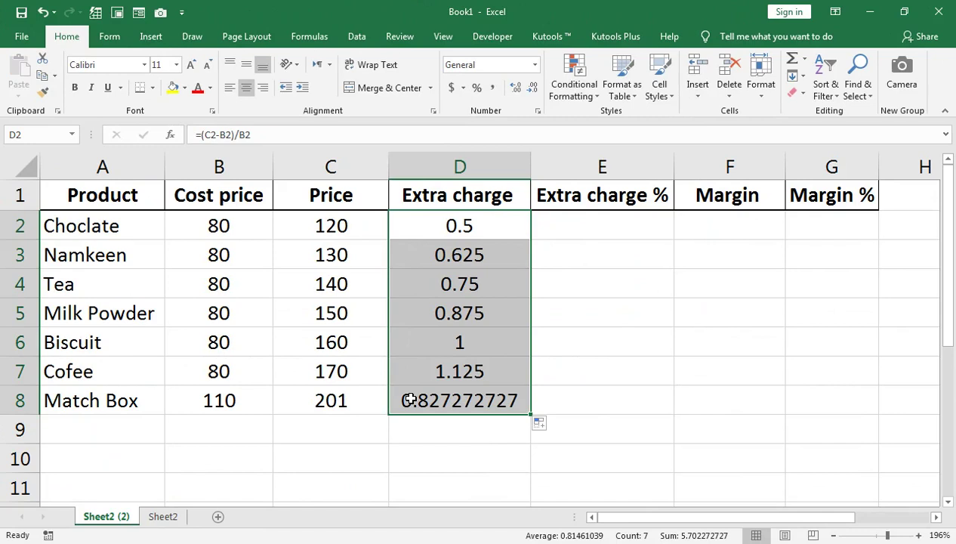
left_click(539, 423)
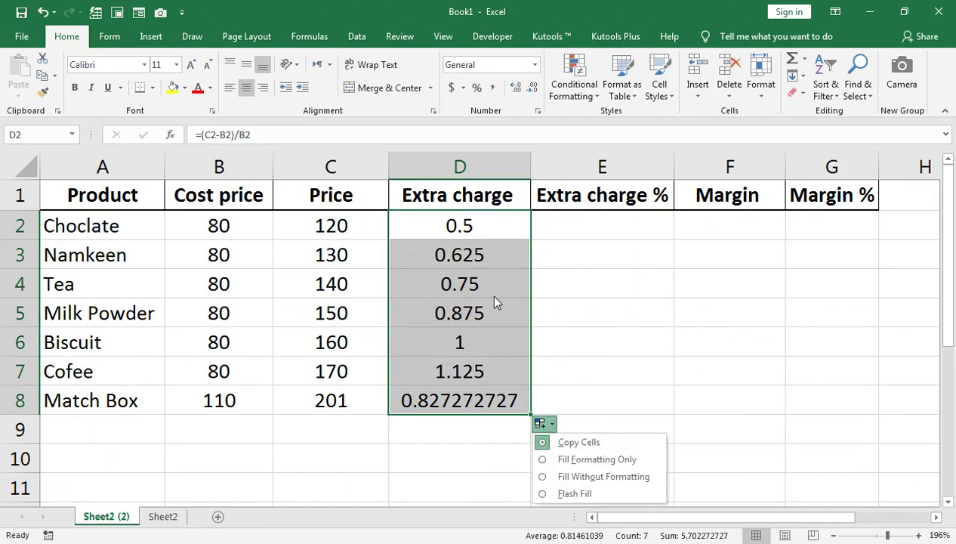
left_click(446, 236)
left_click_drag(488, 222, 483, 400)
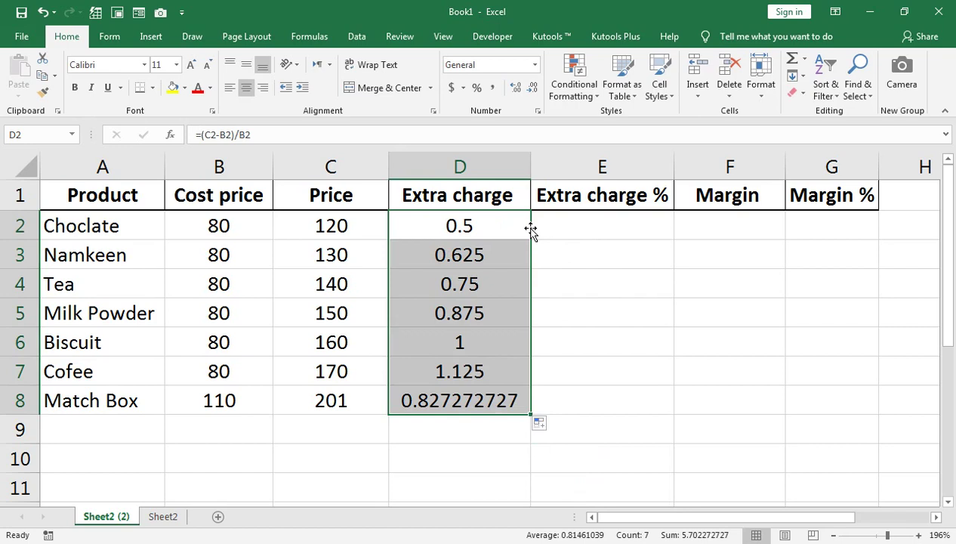
left_click_drag(531, 232, 563, 232)
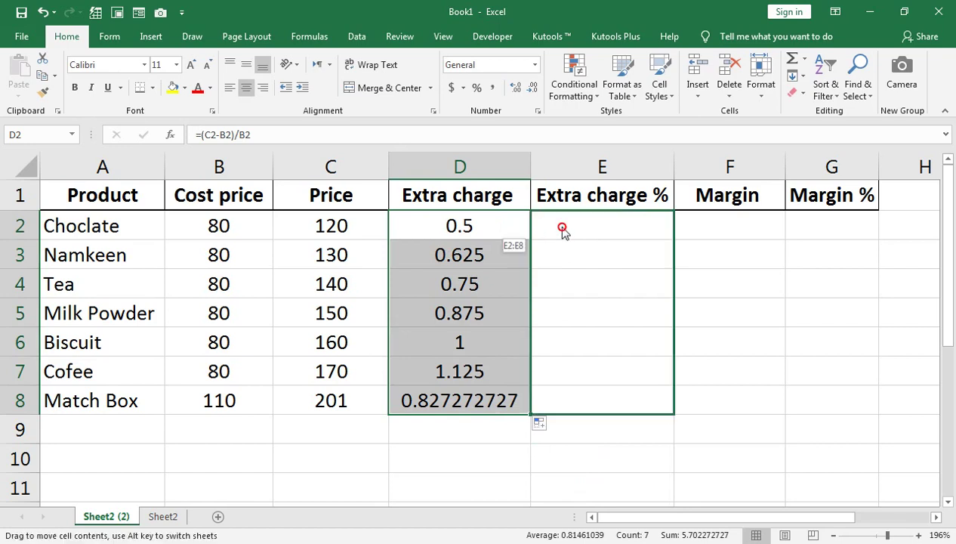
Move the seven results from D2:D8 into E2:E8 and format them as percentages.
left_click_drag(562, 227, 562, 226)
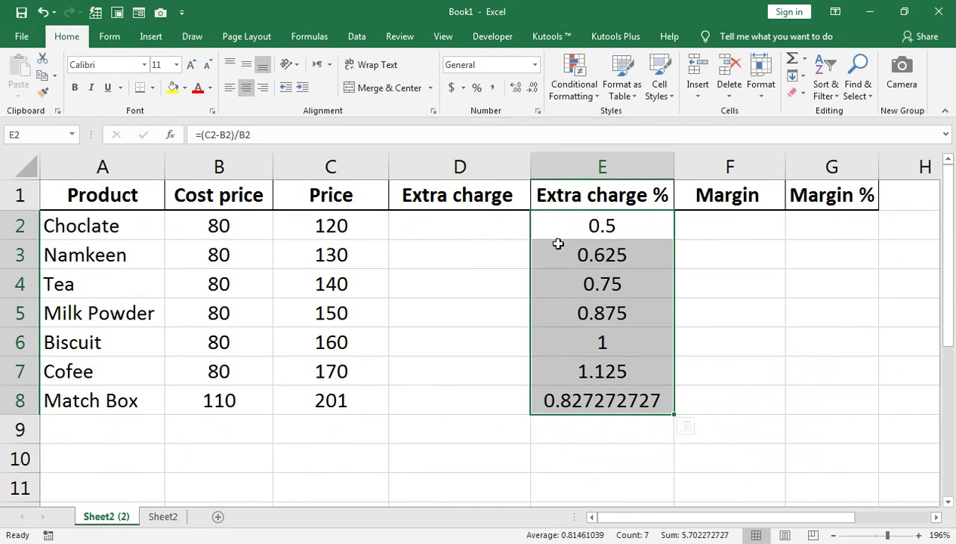
left_click(475, 89)
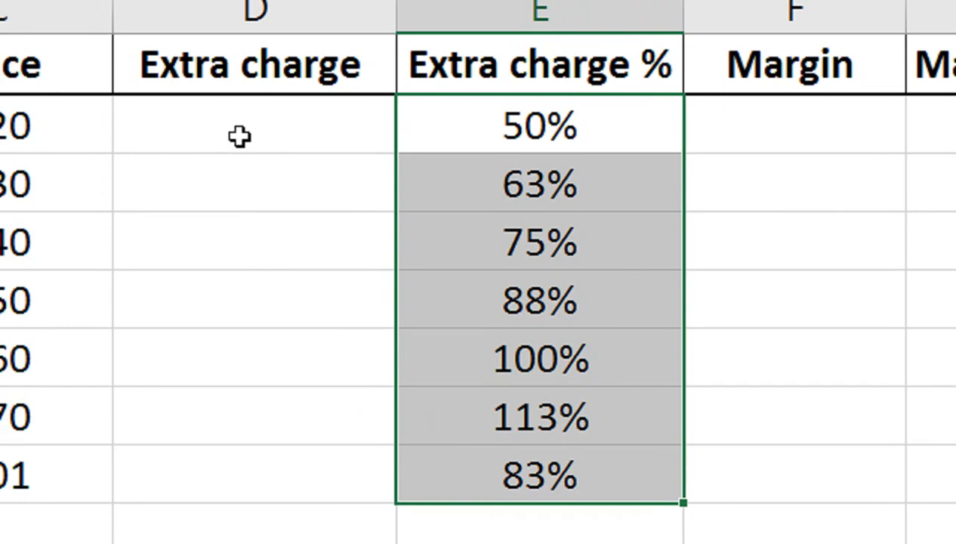
Start a new extra-charge amount formula in D2.
left_click(240, 136)
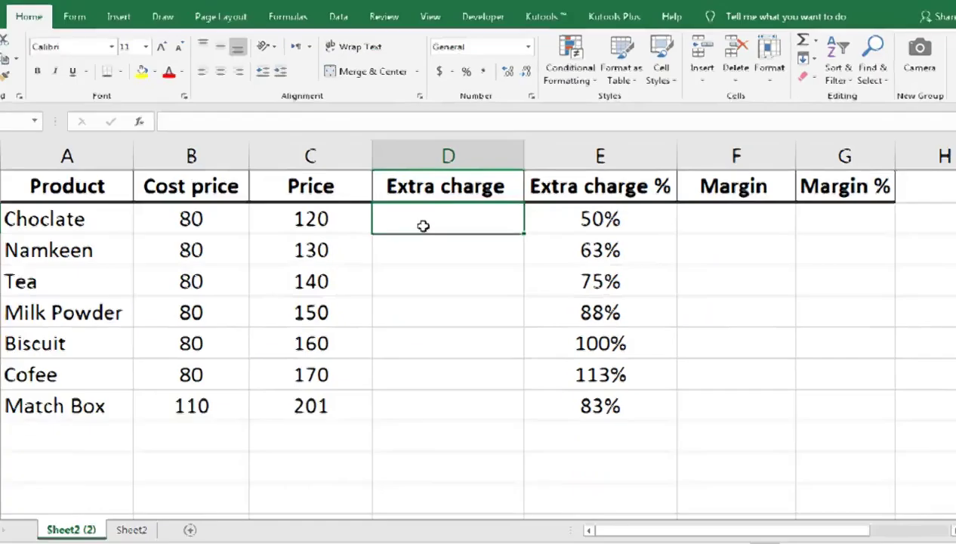
type("=")
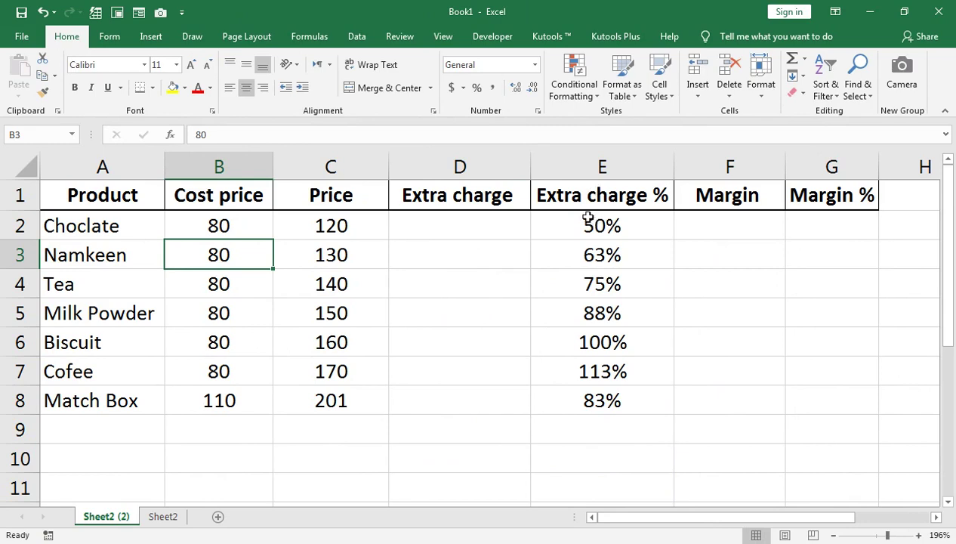
Enter =B2*E2 in D2, giving 40, and fill it down to row 8.
left_click(484, 227)
type("=")
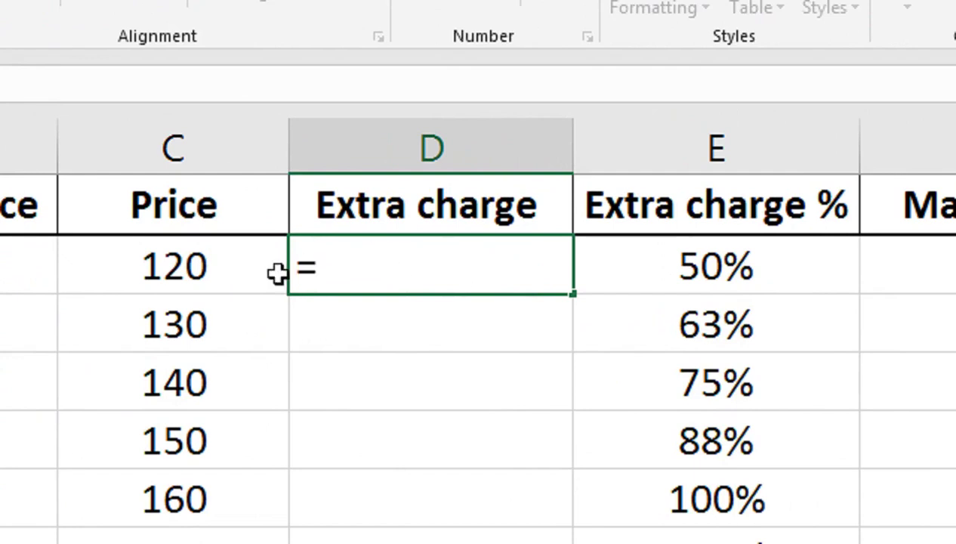
left_click(238, 276)
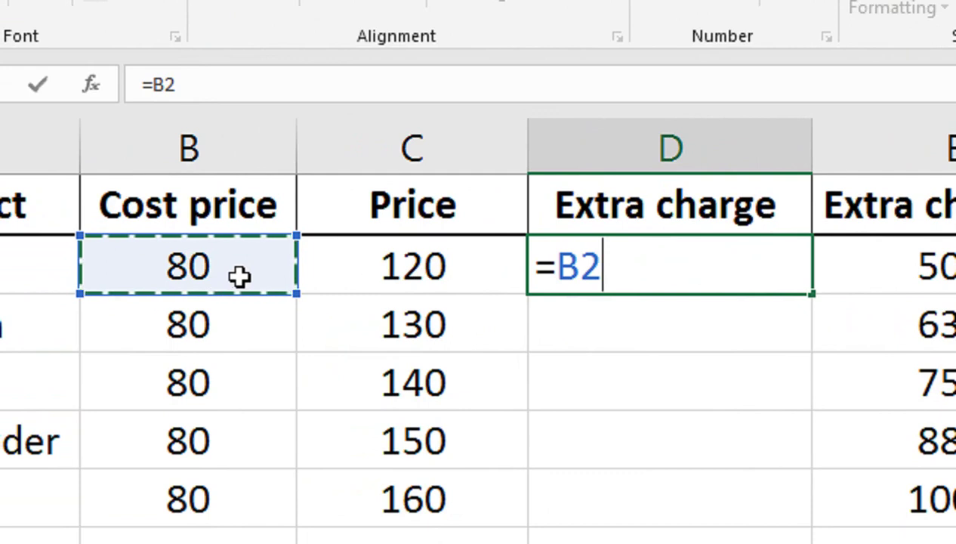
type("*")
left_click(824, 266)
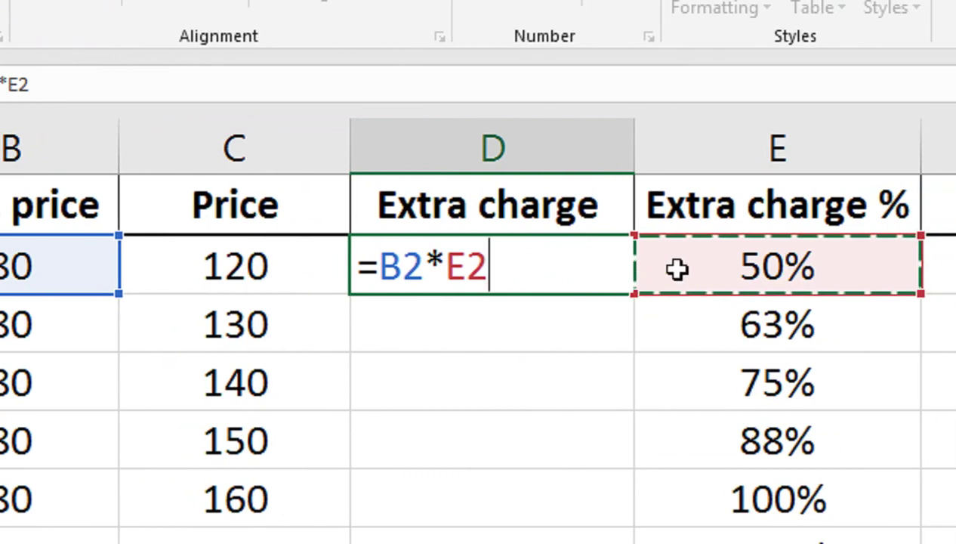
key("Return")
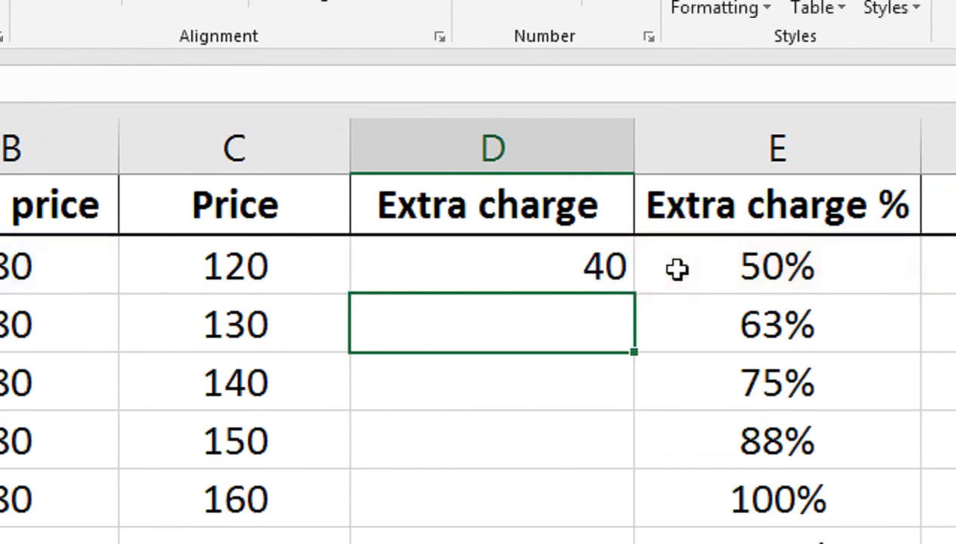
left_click(453, 256)
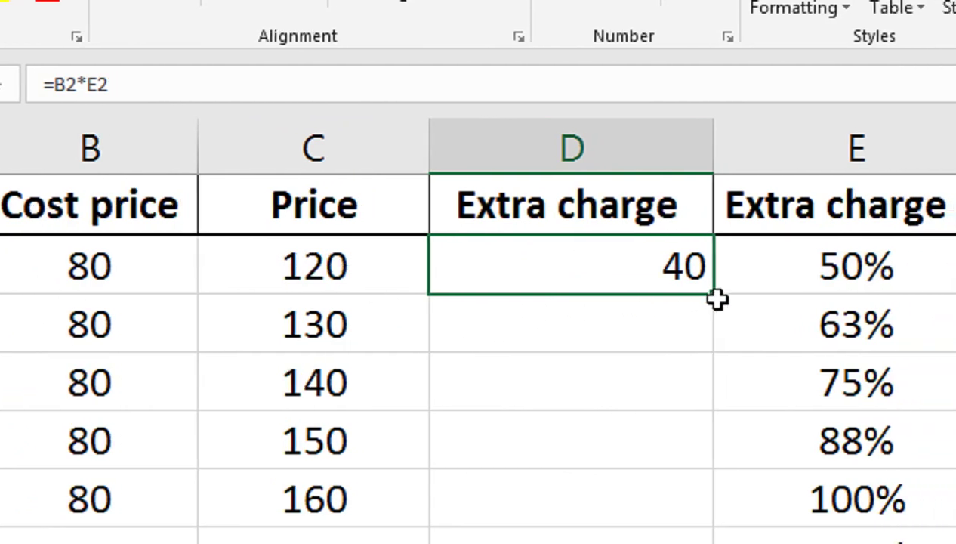
left_click_drag(531, 240, 533, 411)
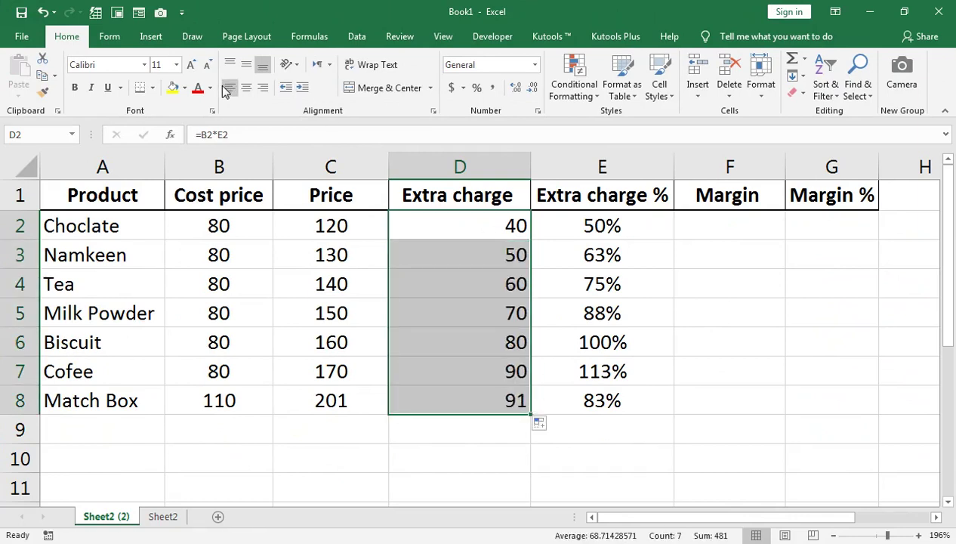
Centre the Extra charge values and dismiss the Quick Analysis suggestions.
left_click(246, 89)
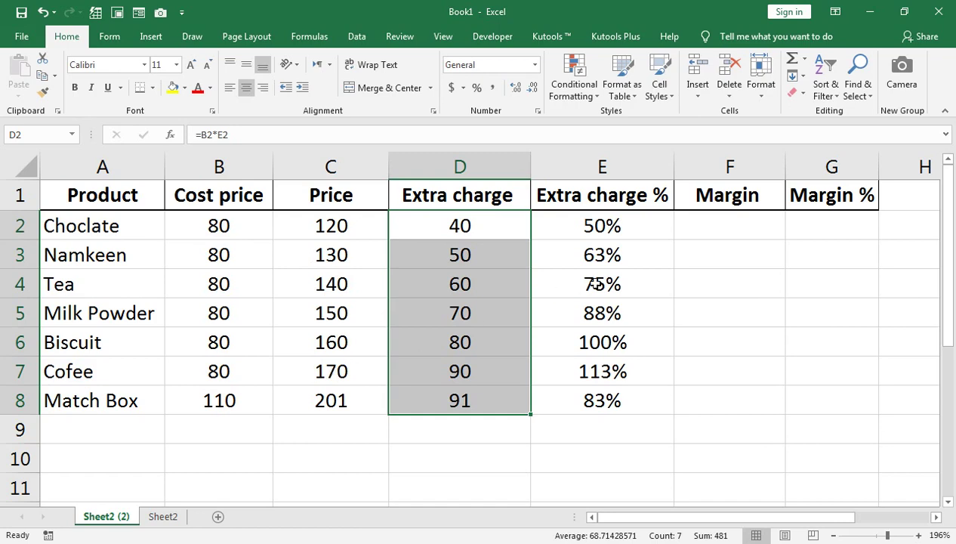
key("ctrl+q")
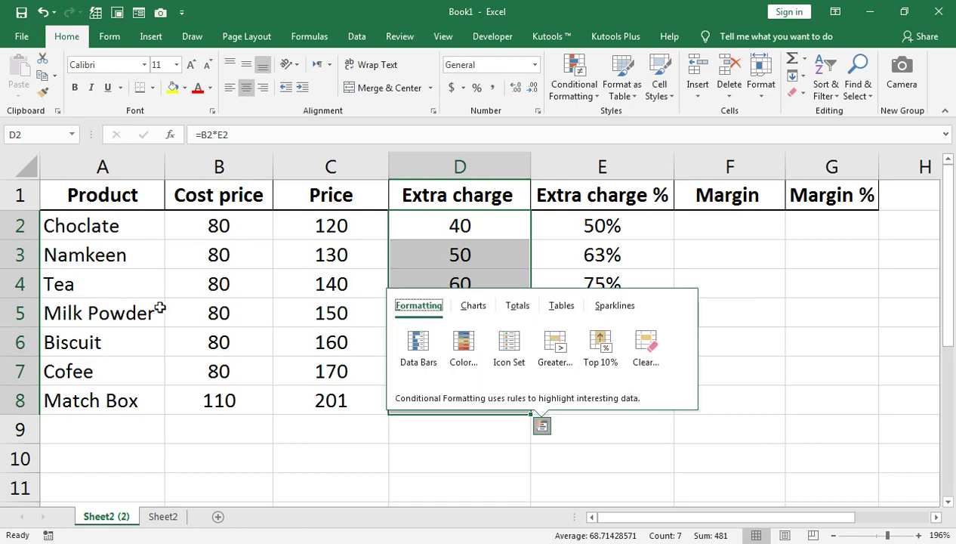
left_click(330, 219)
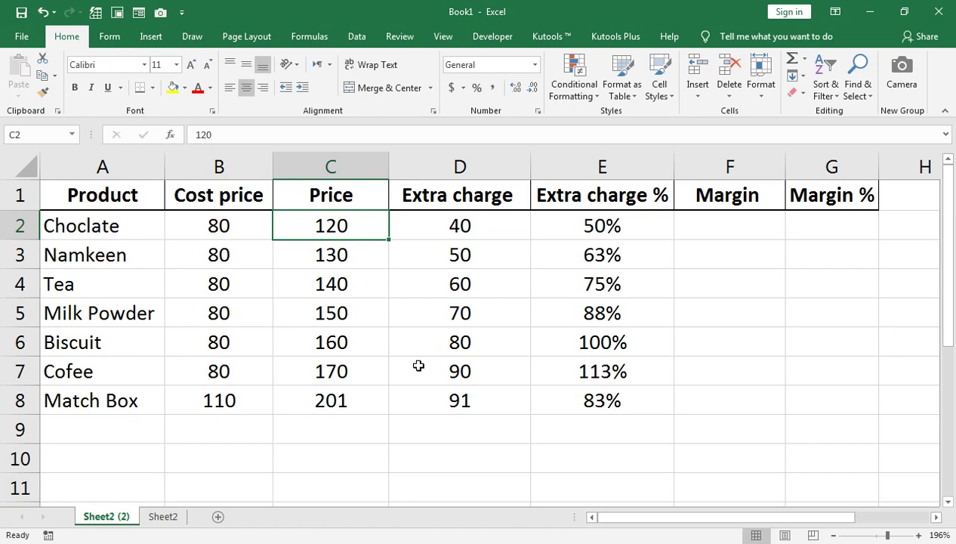
left_click(452, 229)
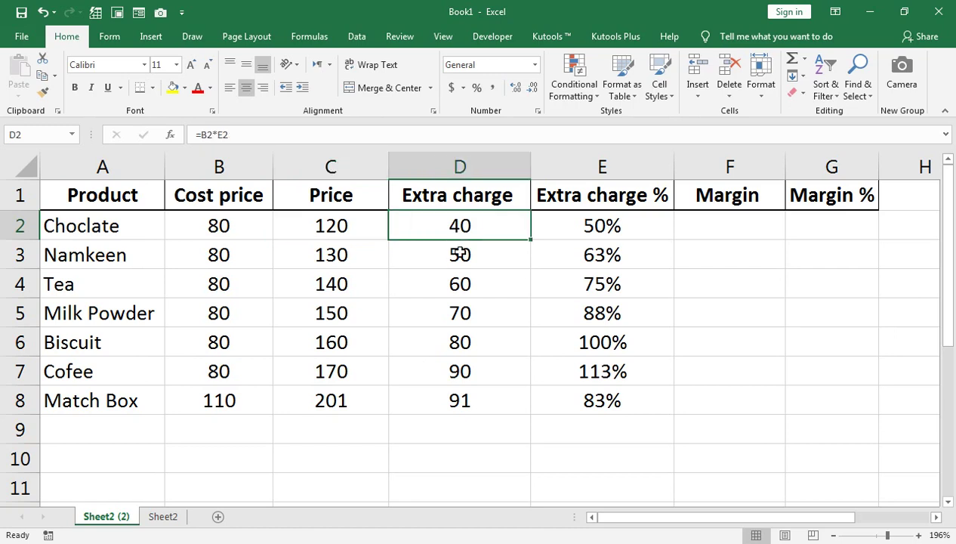
Insert a new column before Extra charge and give it the header 'AutoPrice'.
left_click(407, 167)
right_click(412, 173)
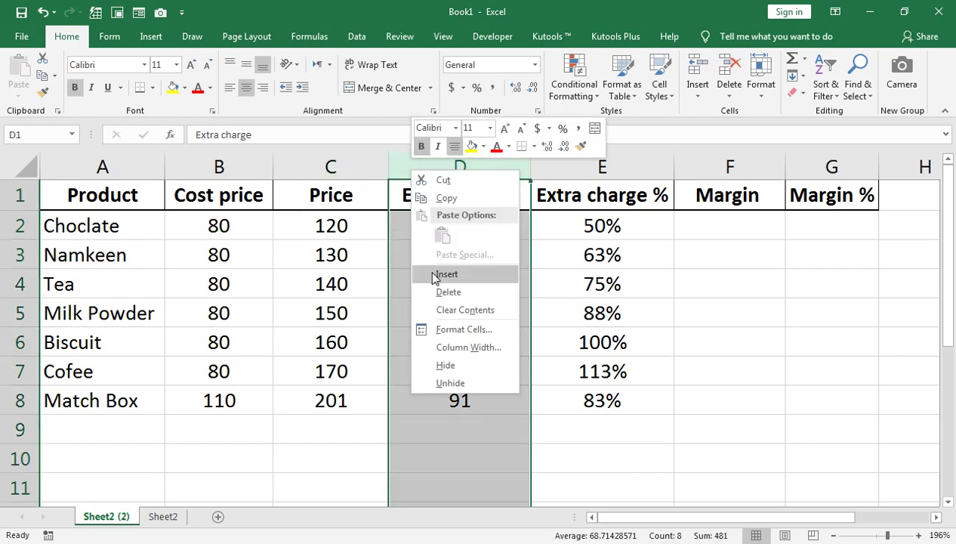
left_click(434, 275)
left_click(425, 195)
type("AutoPrioce")
key("BackSpace")
key("BackSpace")
key("BackSpace")
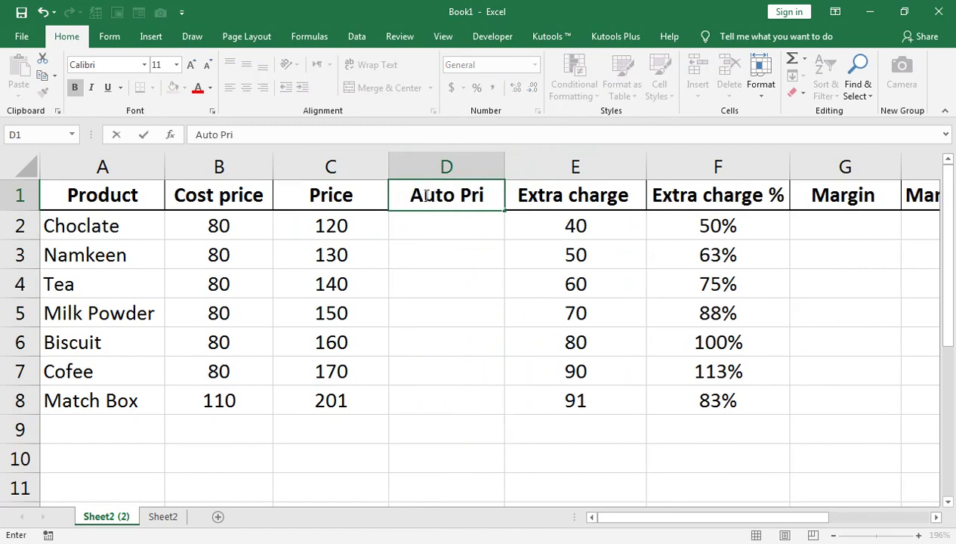
type("ce")
key("Return")
Enter =B2+E2 in D2 and fill the Auto Price formula down to D8.
type("=")
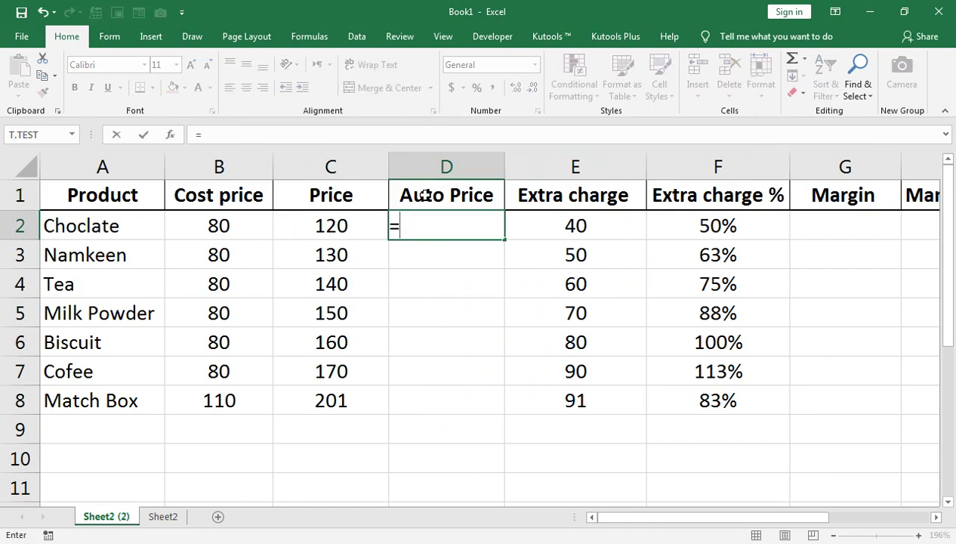
key("Left")
key("Left")
type("+")
key("Right")
key("Right")
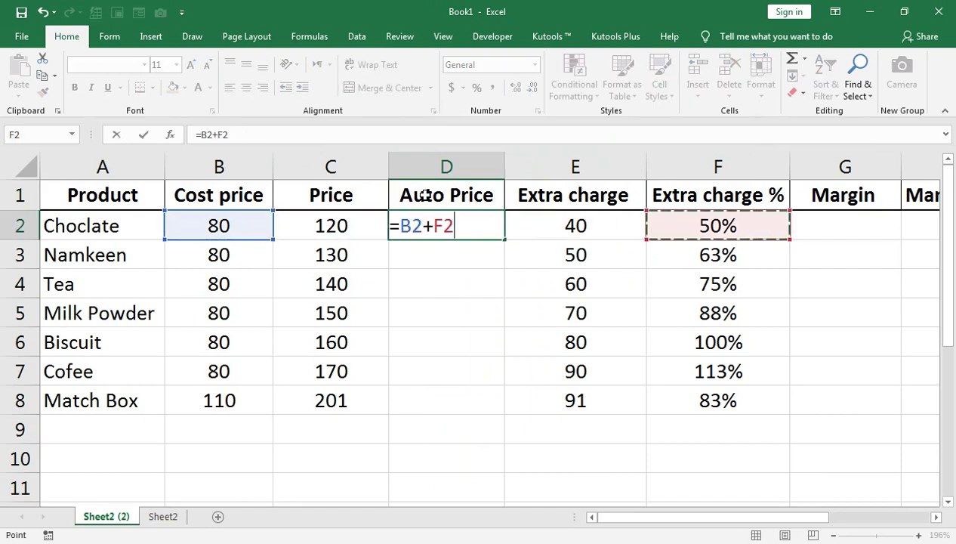
key("Left")
key("Return")
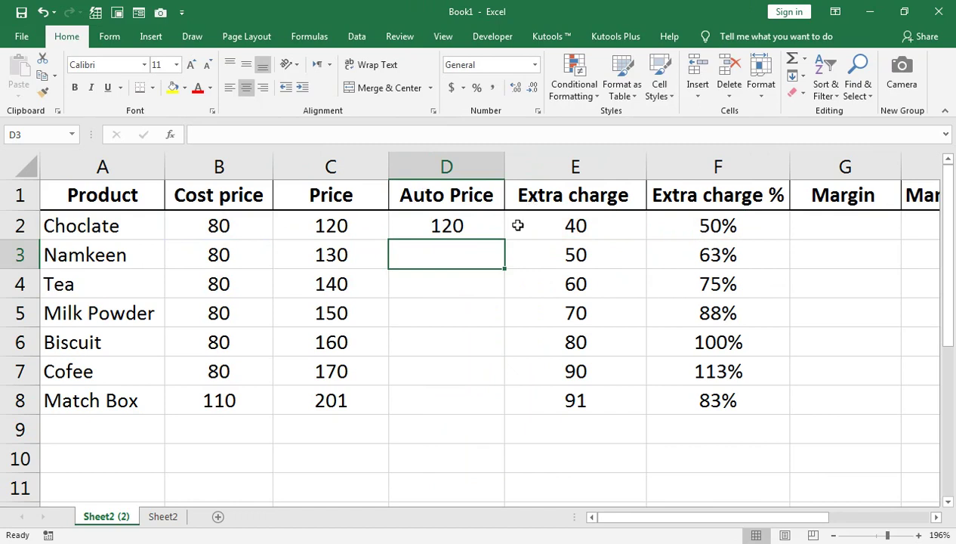
left_click(480, 219)
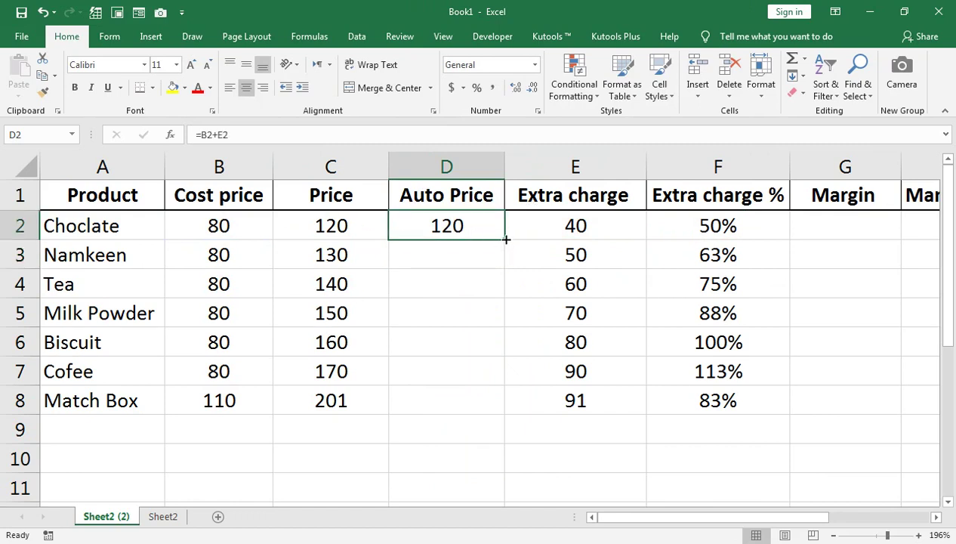
left_click_drag(505, 238, 486, 408)
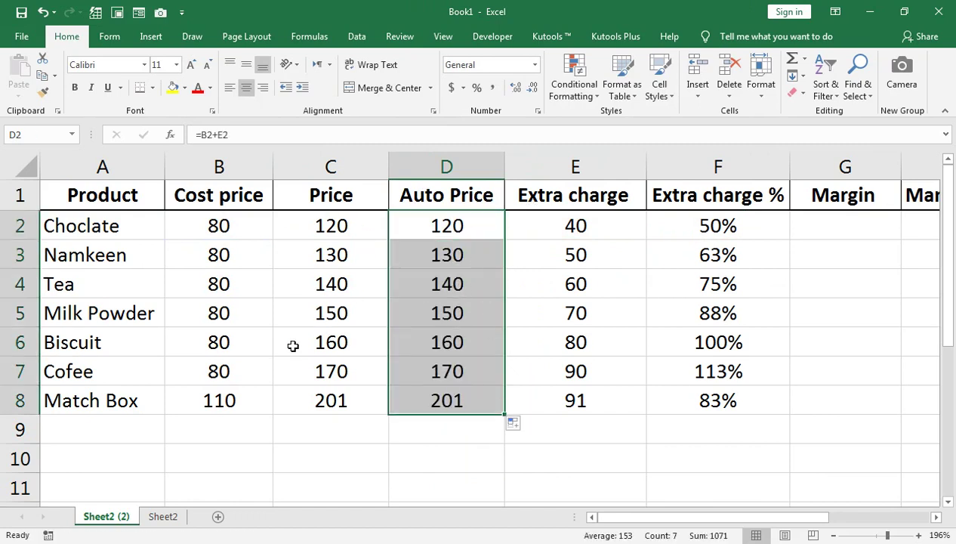
left_click(668, 218)
key("F2")
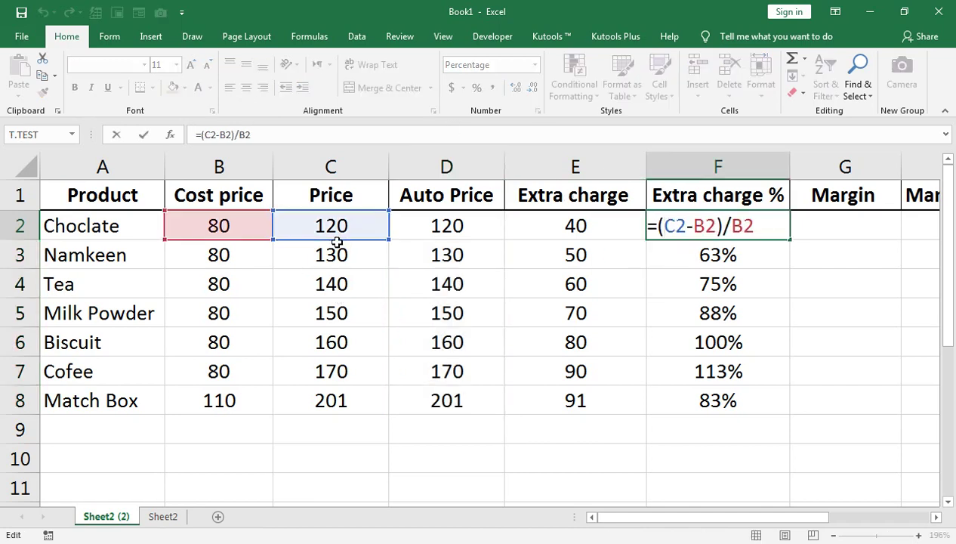
key("Return")
double_click(540, 227)
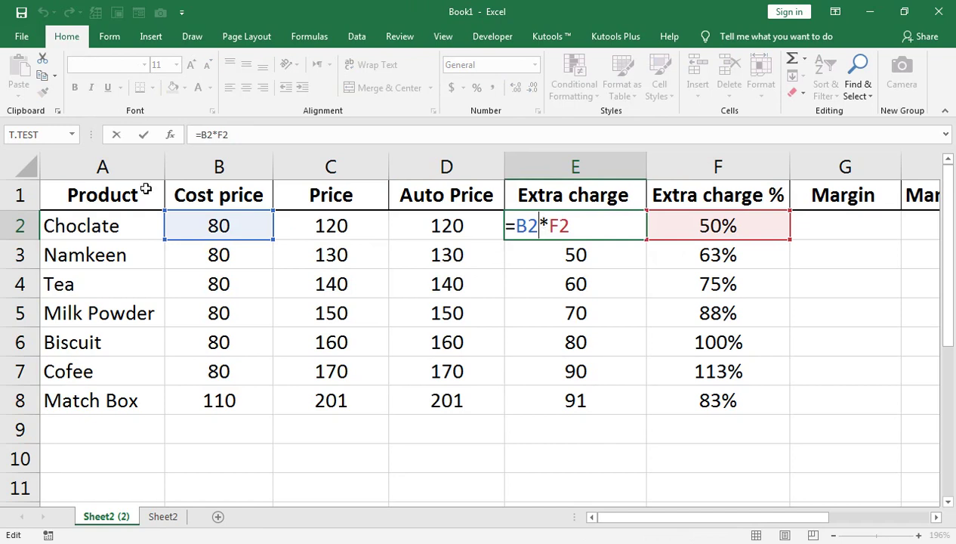
key("Return")
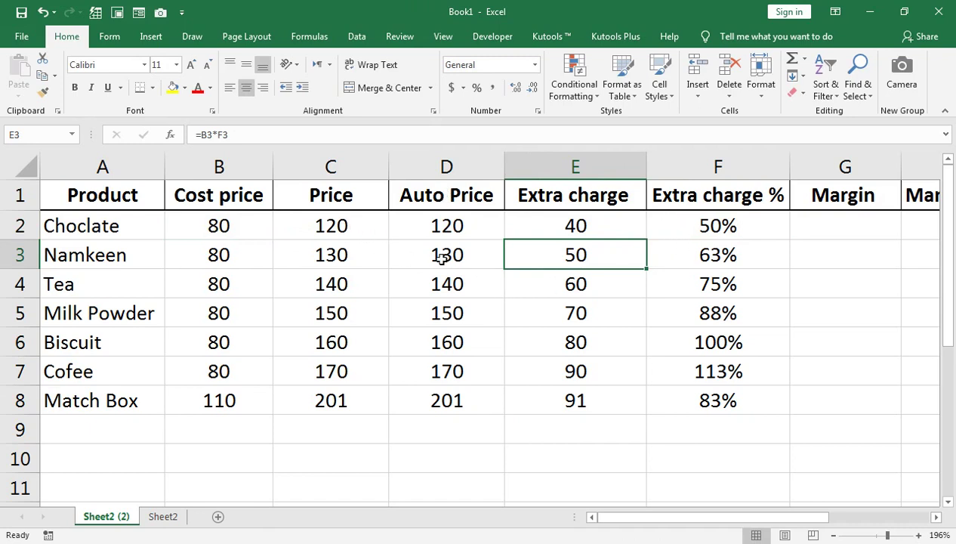
left_click(259, 229)
Try Choclate's cost price at 90, then change it to 110.
type("90")
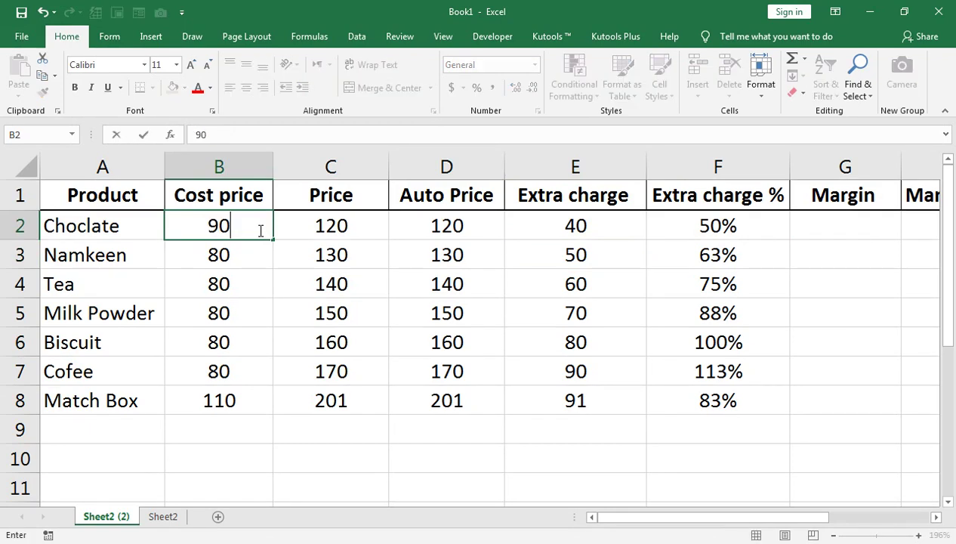
key("Return")
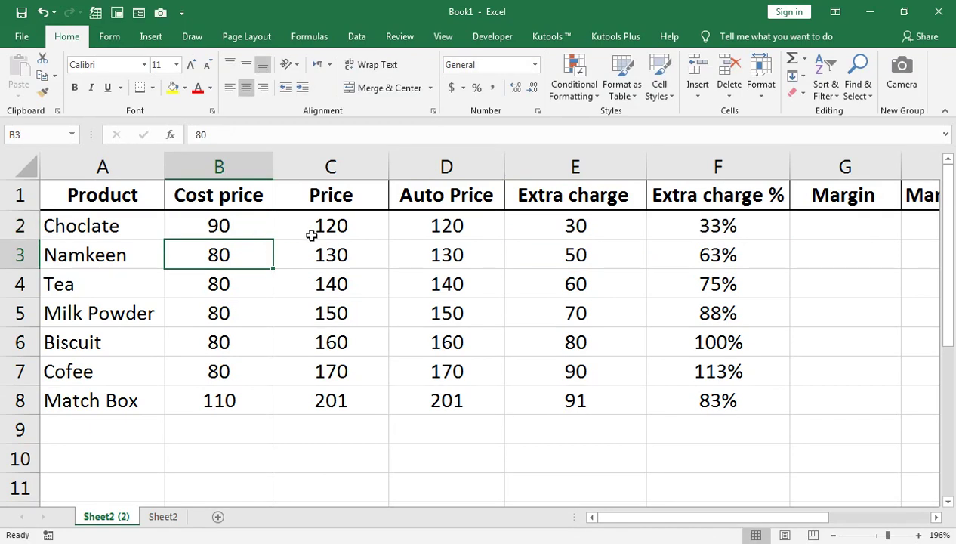
left_click(196, 228)
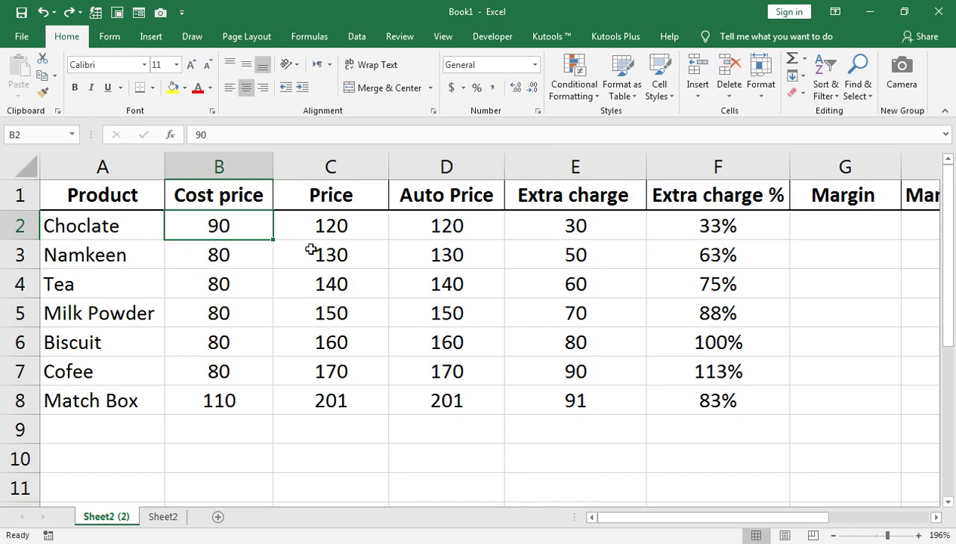
type("110")
key("Return")
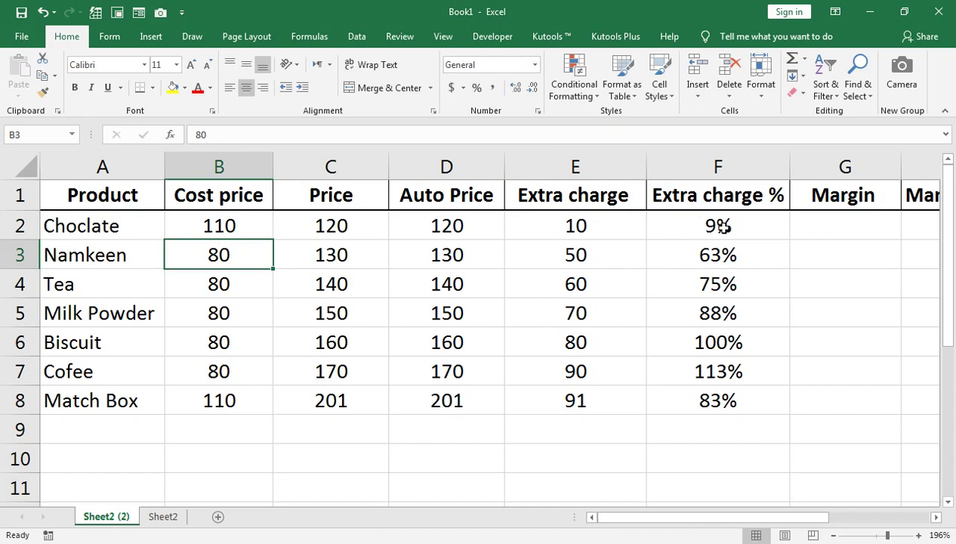
Change Choclate's price to 140.
left_click_drag(332, 227, 363, 258)
type("10")
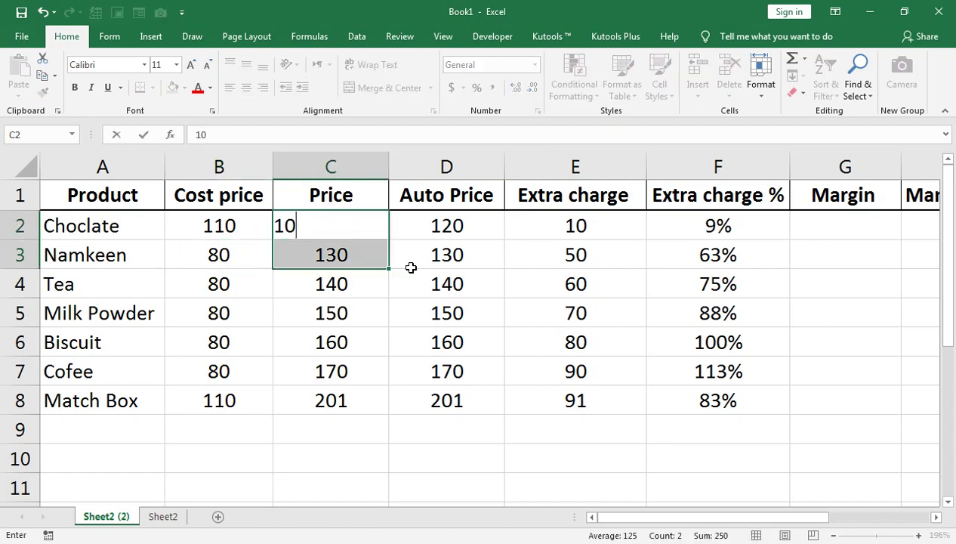
key("BackSpace")
type("40")
key("Return")
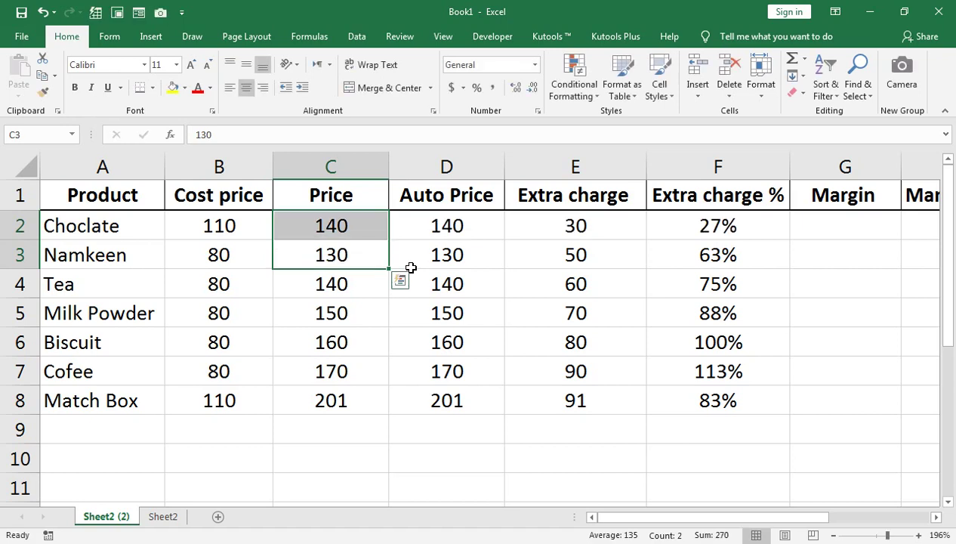
Set Choclate's cost price to 80, giving extra charge 60 at 75%.
left_click(465, 220)
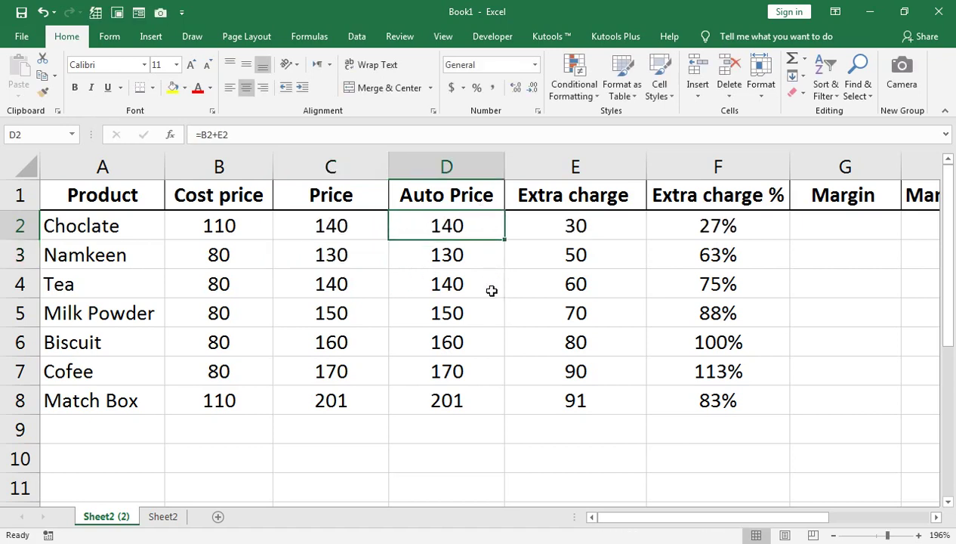
left_click(240, 225)
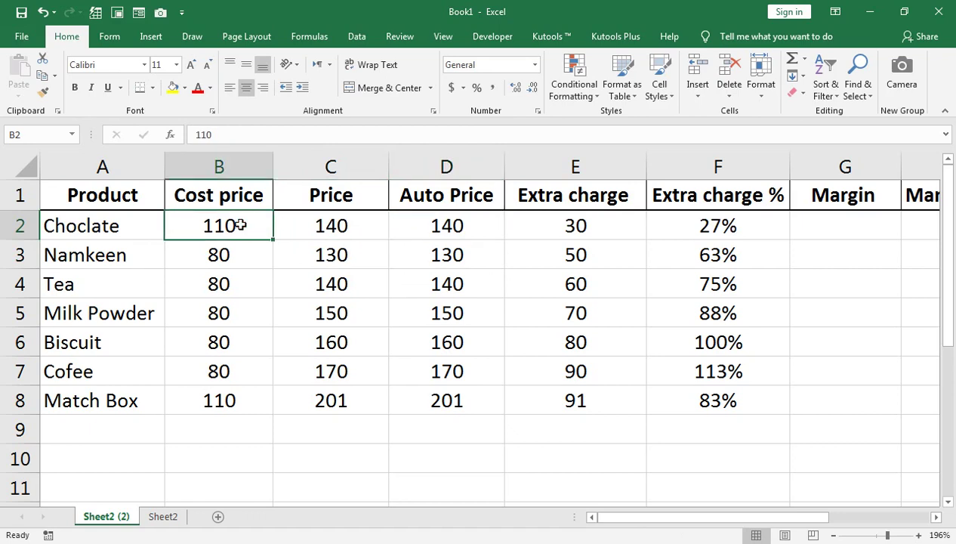
type("80")
key("Return")
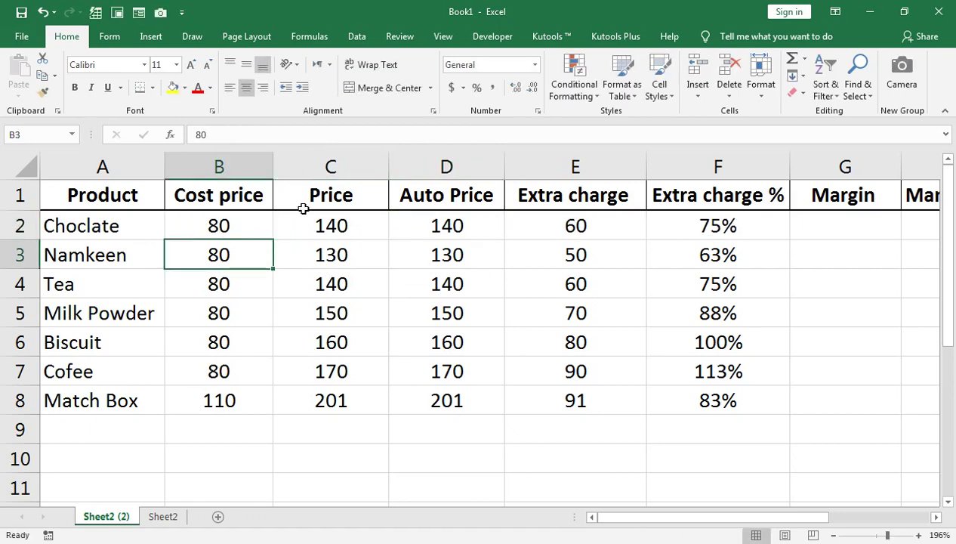
right_click(446, 166)
Delete the Auto Price column and set Choclate's price back to 120.
left_click(476, 291)
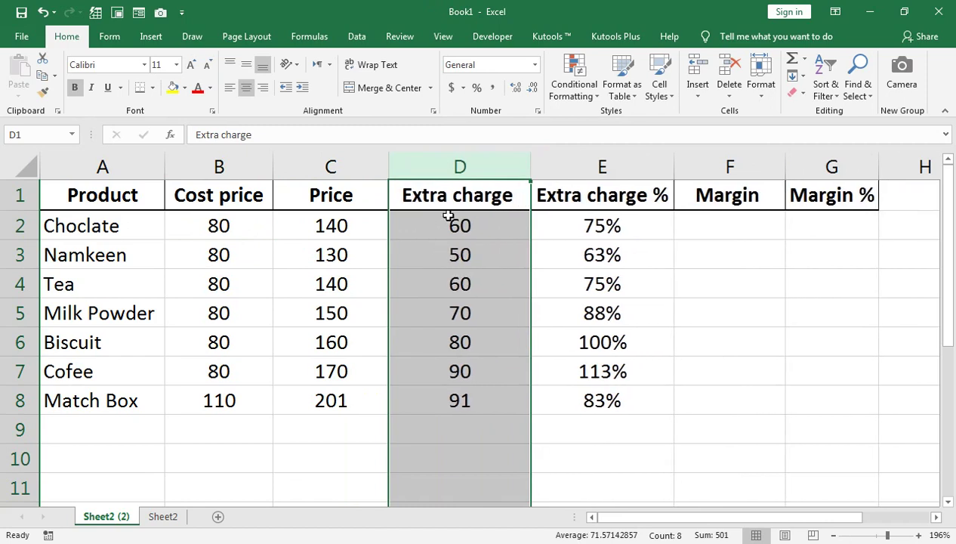
left_click(642, 231)
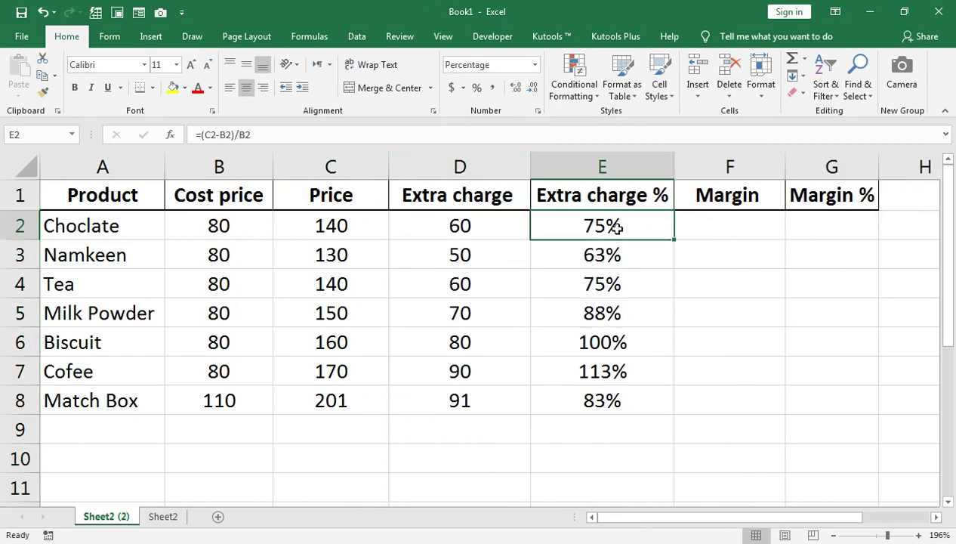
left_click(364, 227)
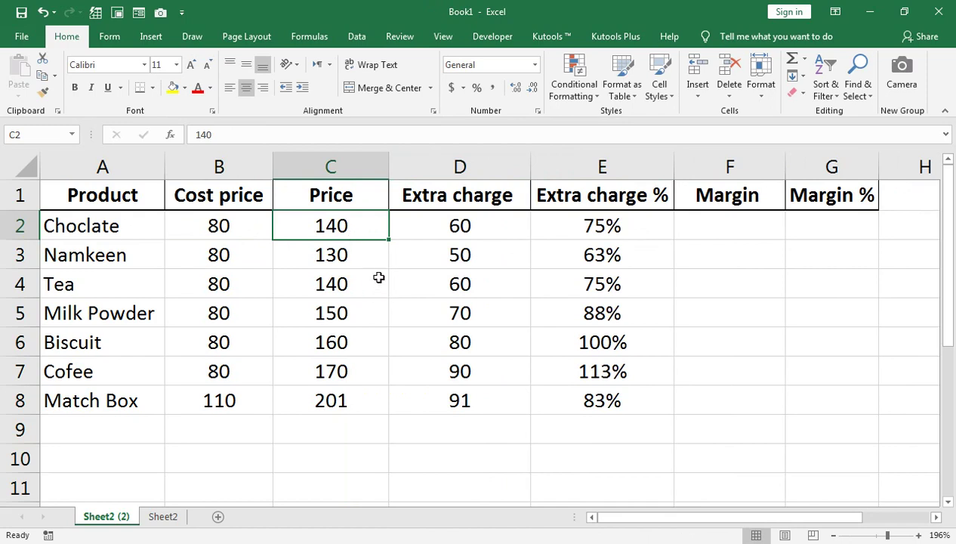
type("120")
key("Return")
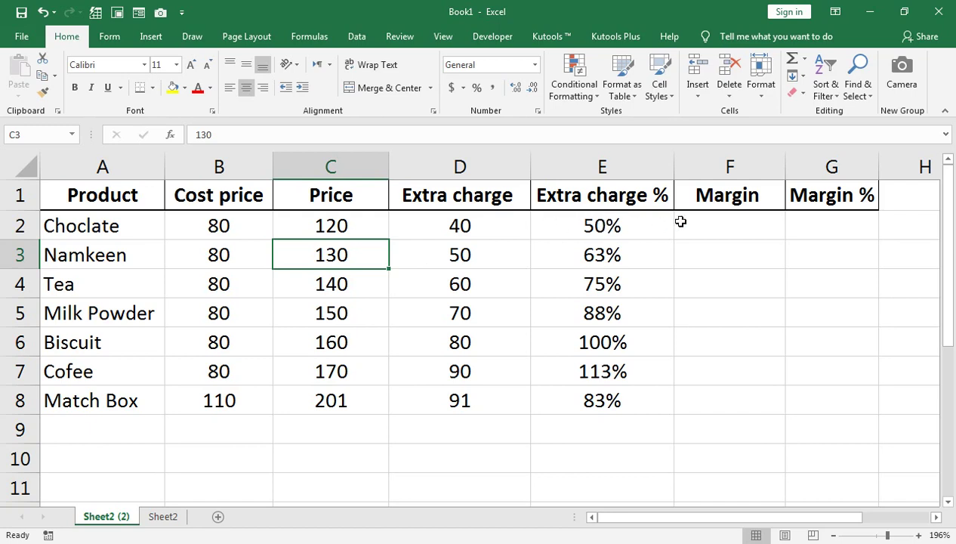
Select Choclate's Margin and Margin % cells.
left_click_drag(702, 238, 714, 215)
left_click(859, 238)
left_click(750, 232)
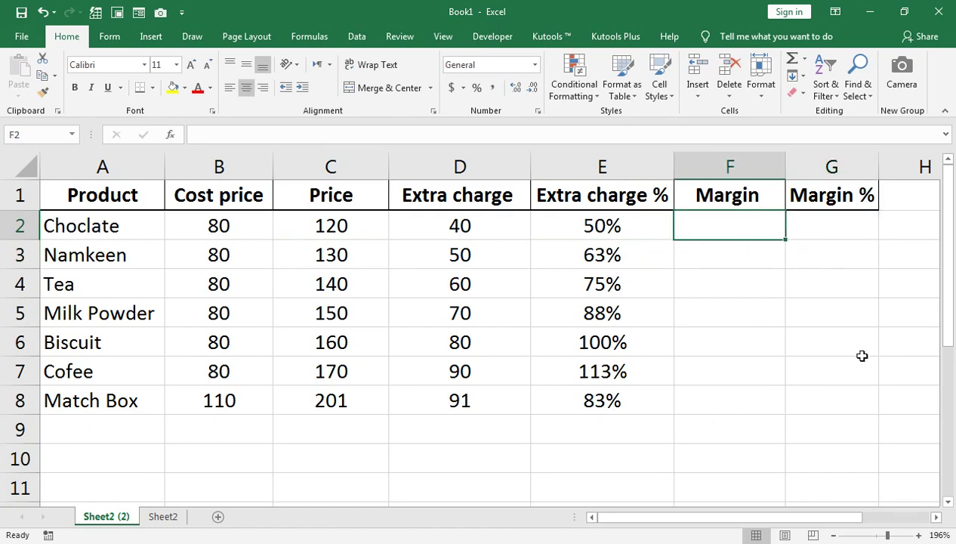
left_click(836, 229)
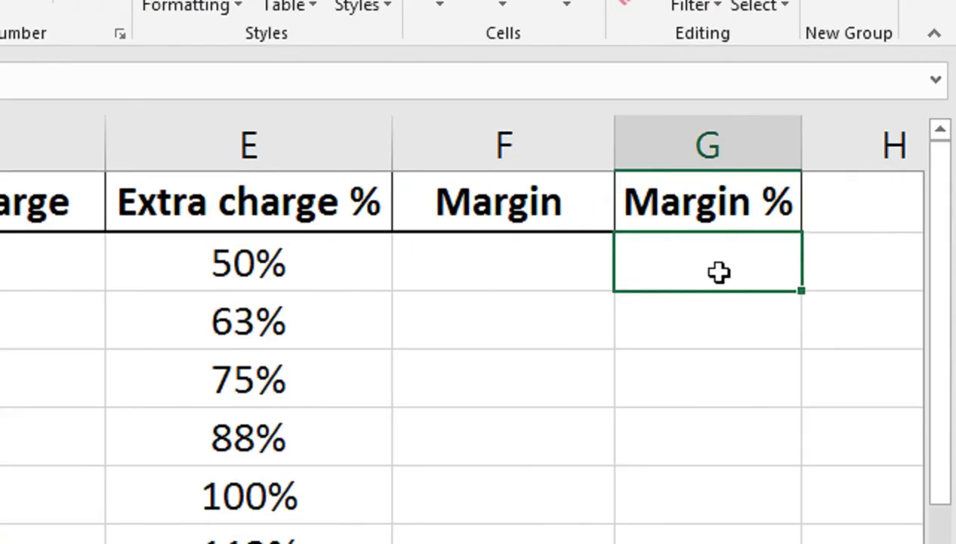
Enter =(C2-B2)/C2 in G2 for Choclate's 33.3% and fill it down to G8.
type("=(")
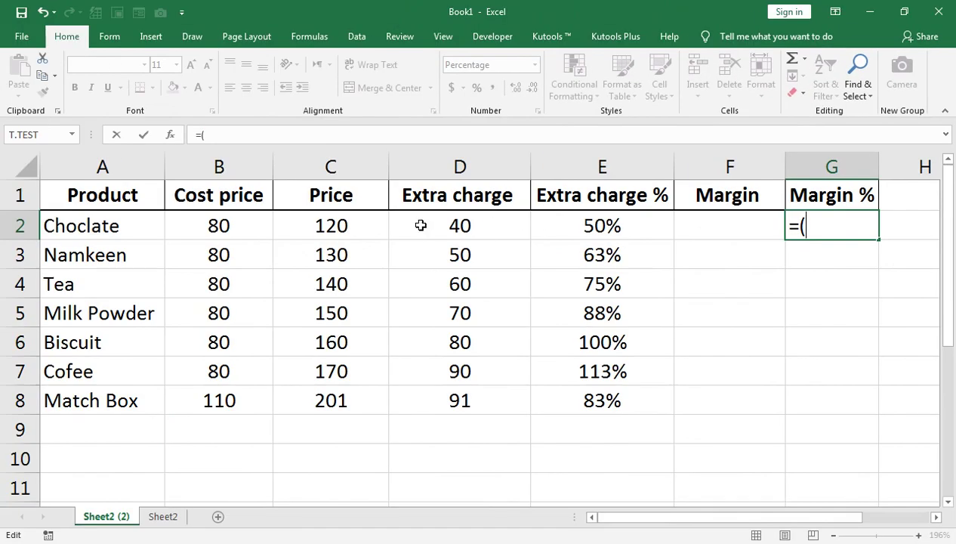
left_click(324, 234)
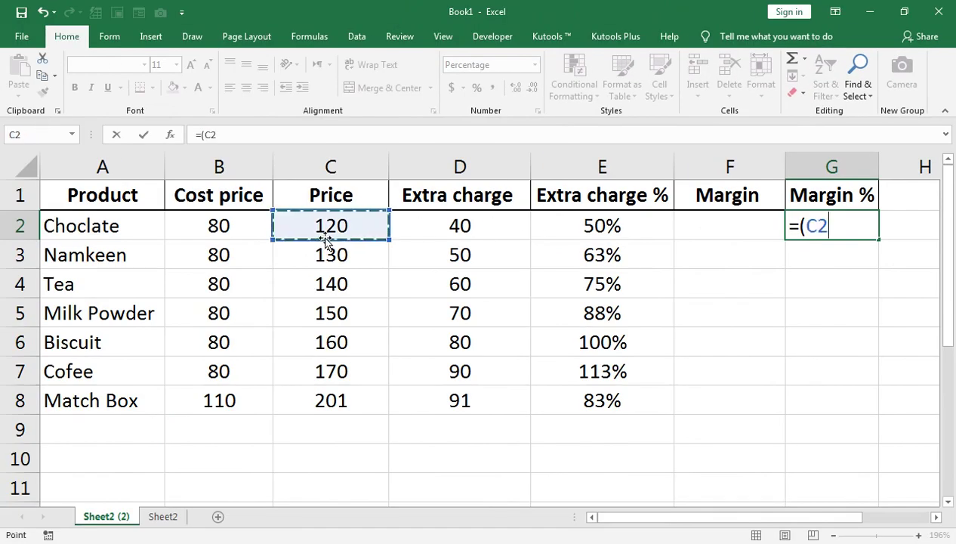
type("-")
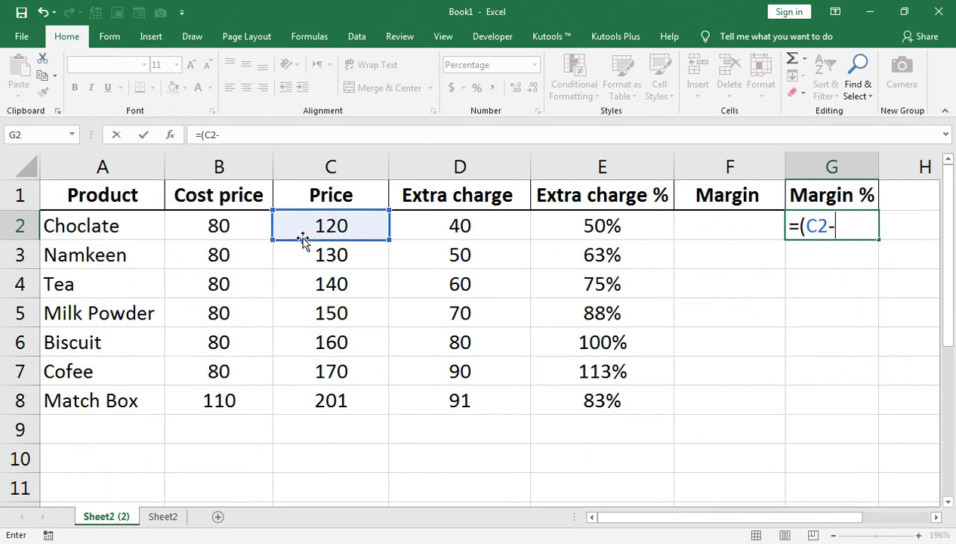
left_click(247, 226)
type(")/")
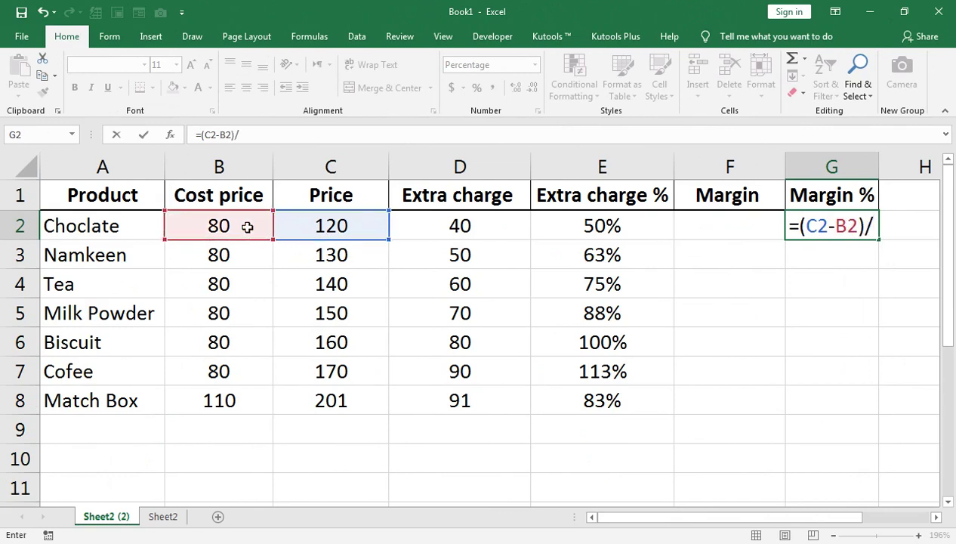
left_click(312, 224)
key("Return")
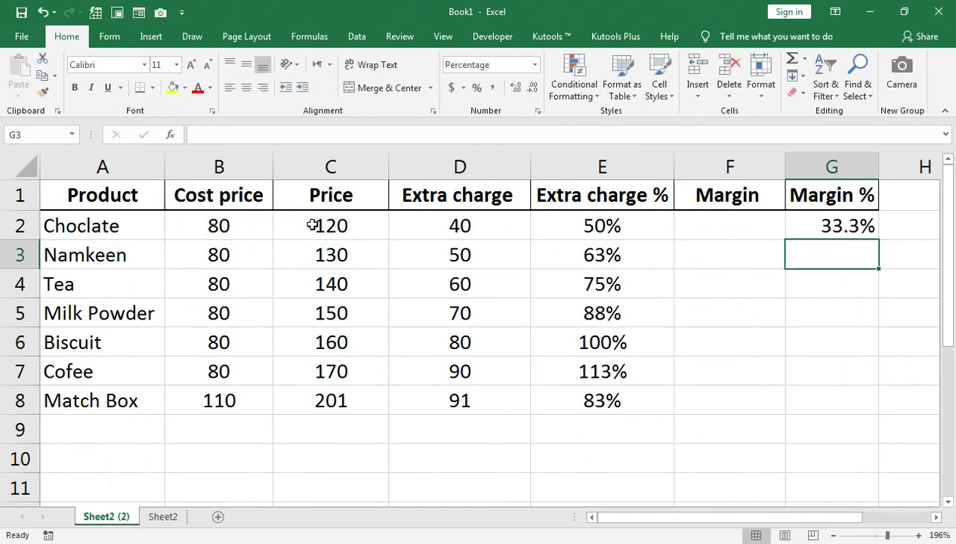
left_click(871, 226)
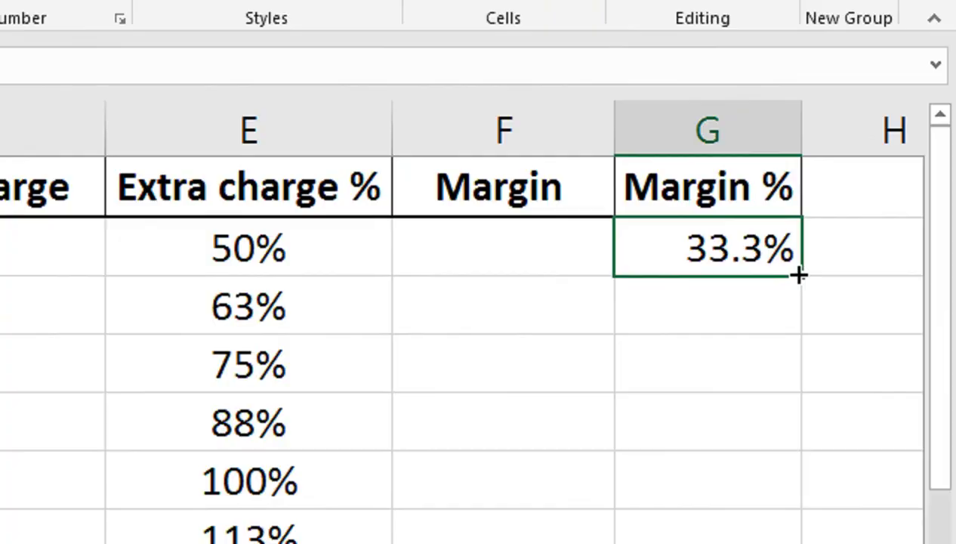
left_click_drag(799, 275, 877, 412)
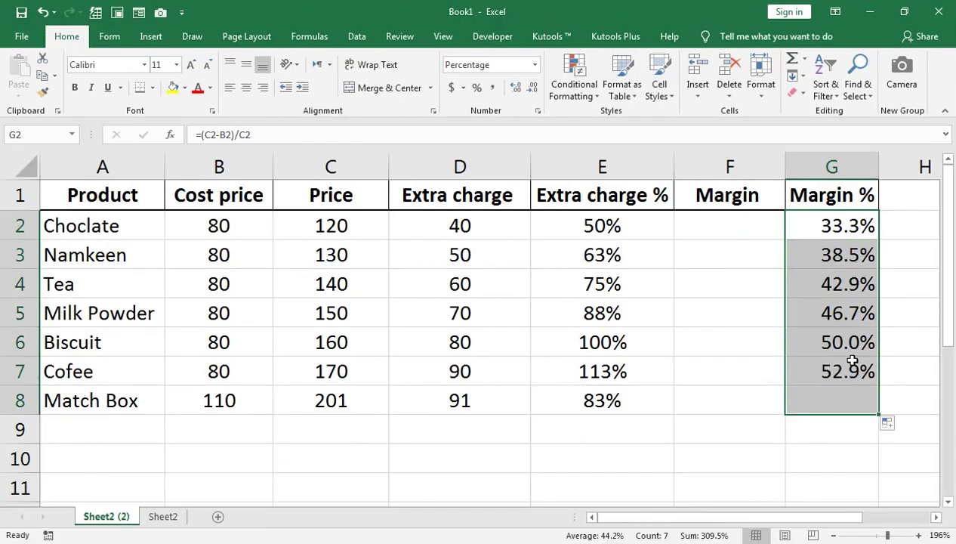
Enter the formula =C2*G2 in F2 for Choclate's Margin.
left_click(702, 230)
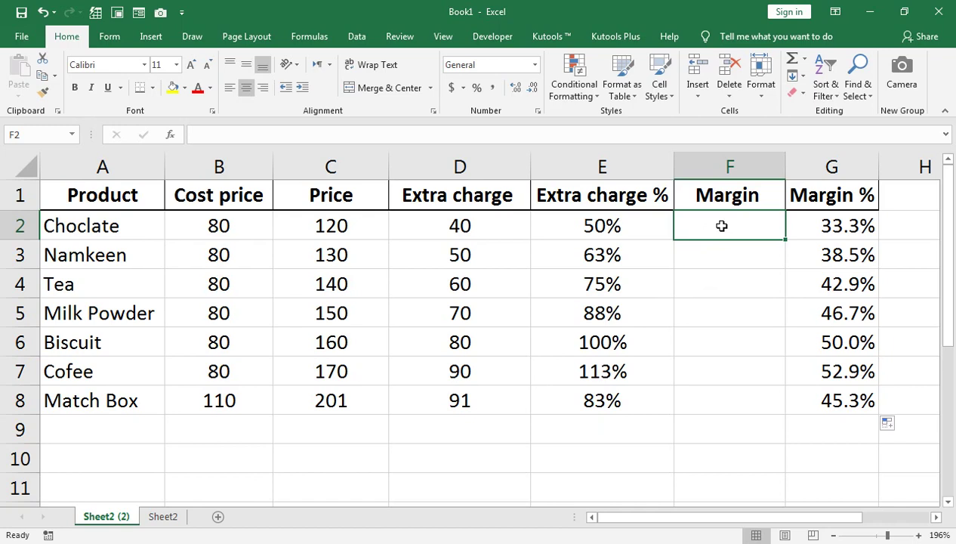
type("=")
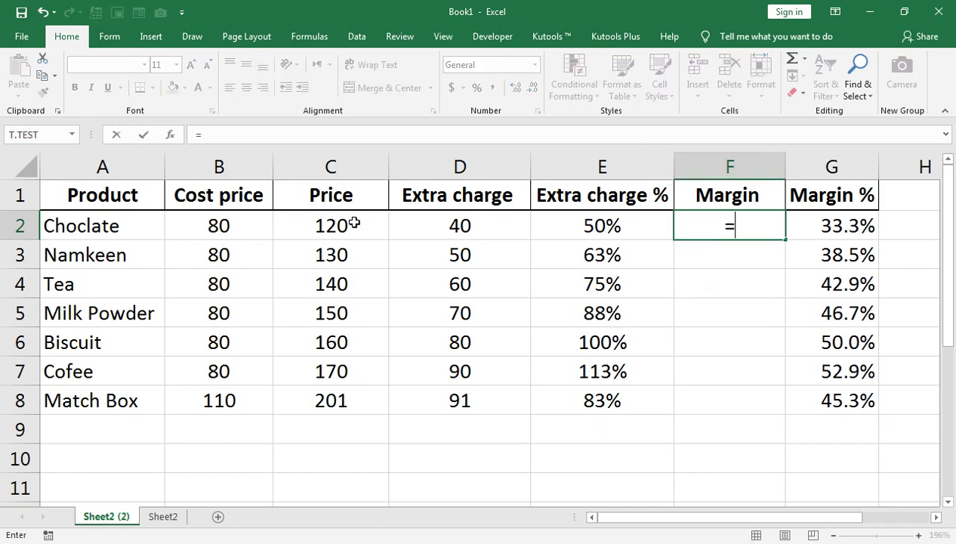
left_click(353, 222)
type("*")
left_click(805, 219)
key("Return")
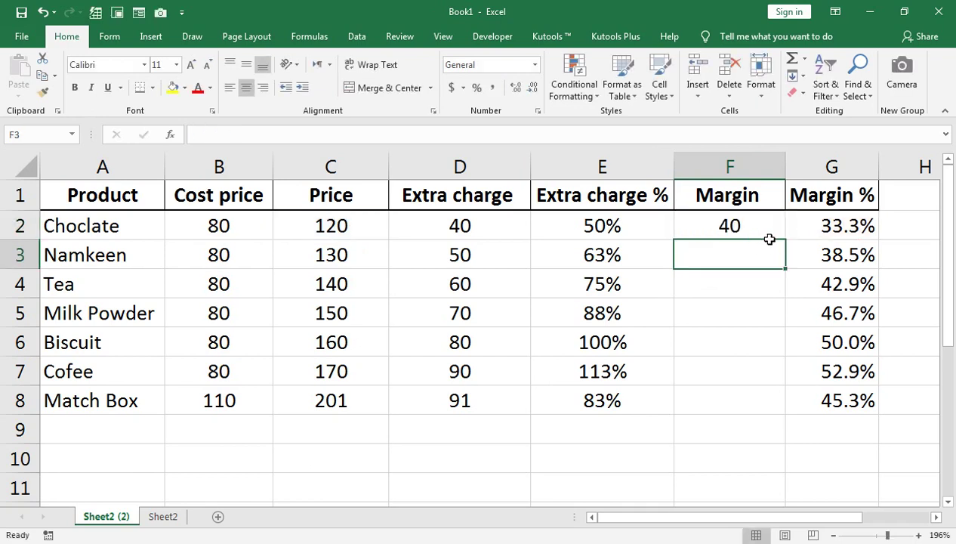
Copy the Margin formula down through F8, giving values from 40 to 91.
left_click(767, 234)
left_click_drag(785, 240, 789, 423)
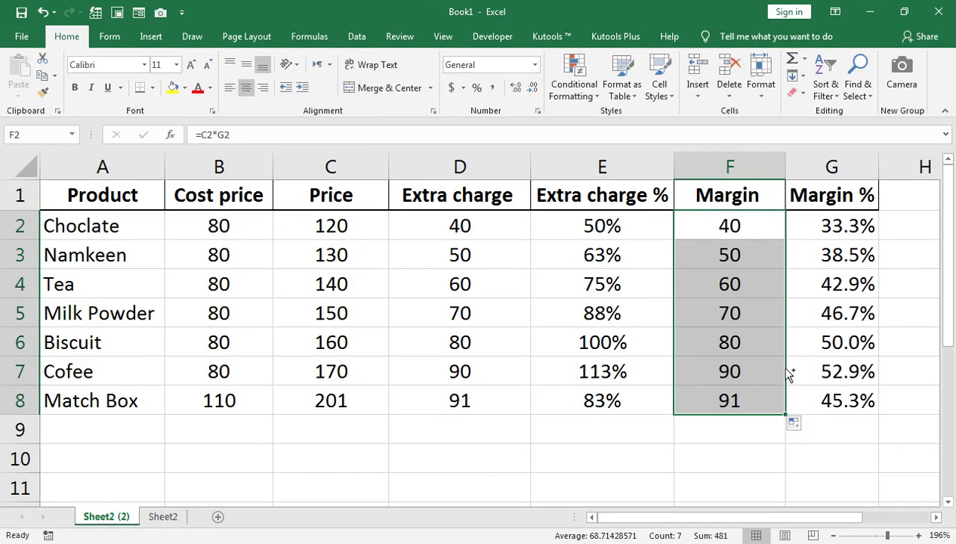
left_click(249, 317)
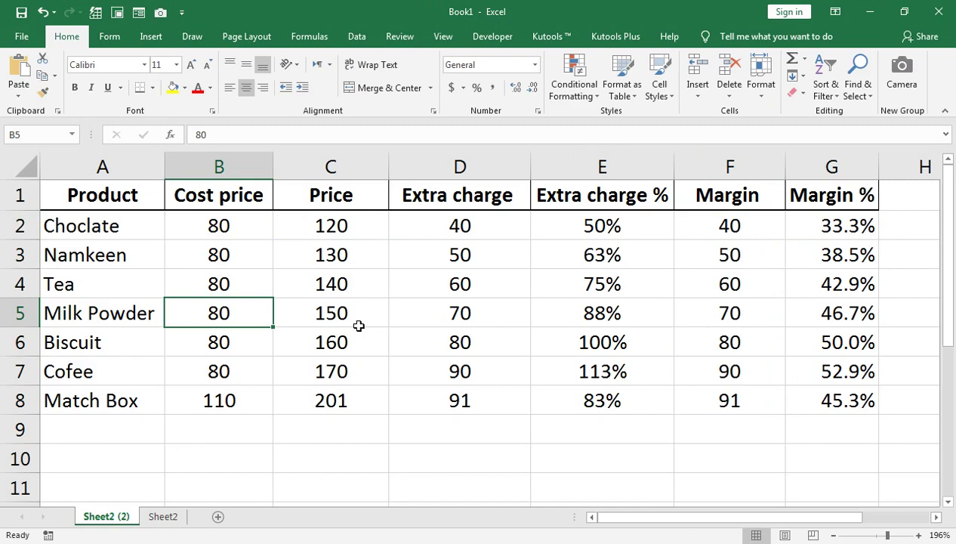